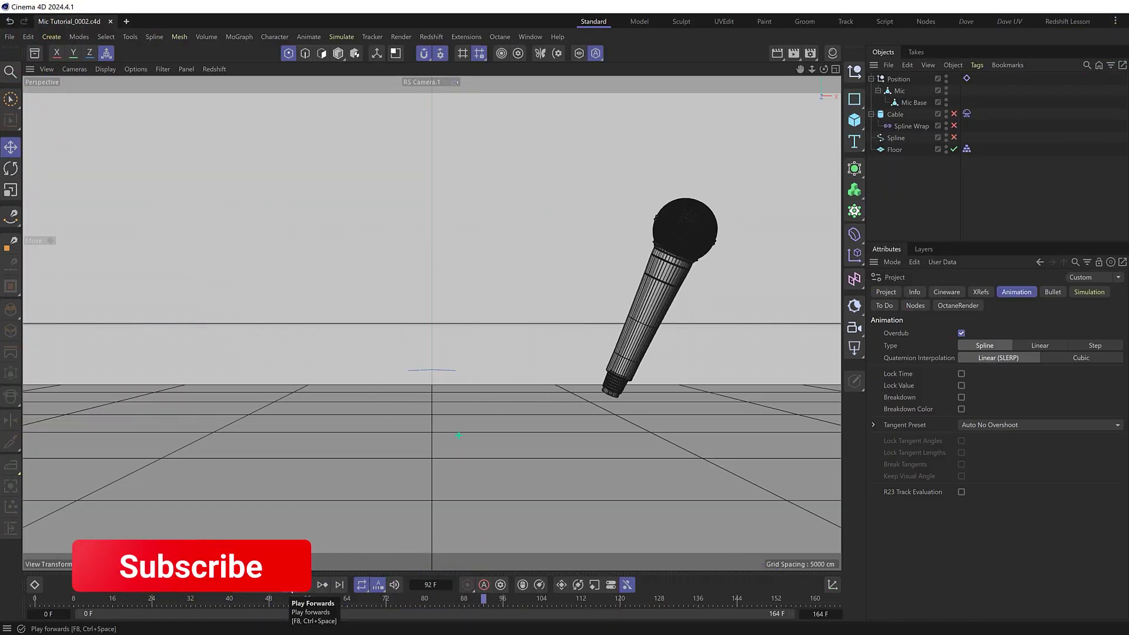
Play the mic's Spring-mode Track Modifier swing from frame 0 and stop to check the pose.
{"action": "left_click", "coordinate": [289, 584]}
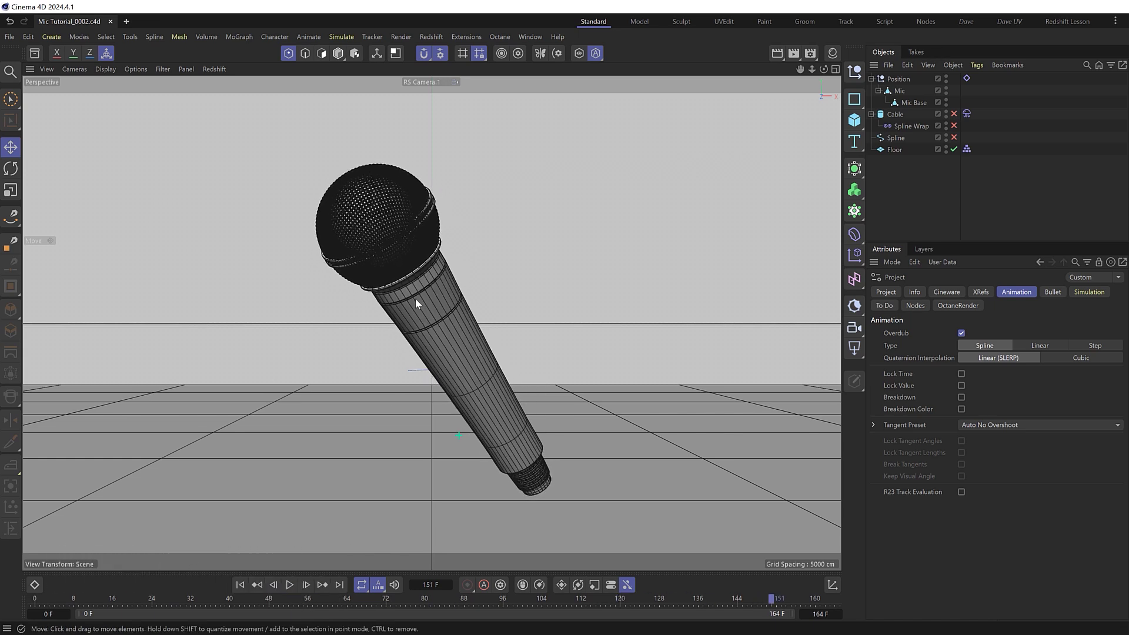
{"action": "left_click", "coordinate": [967, 79]}
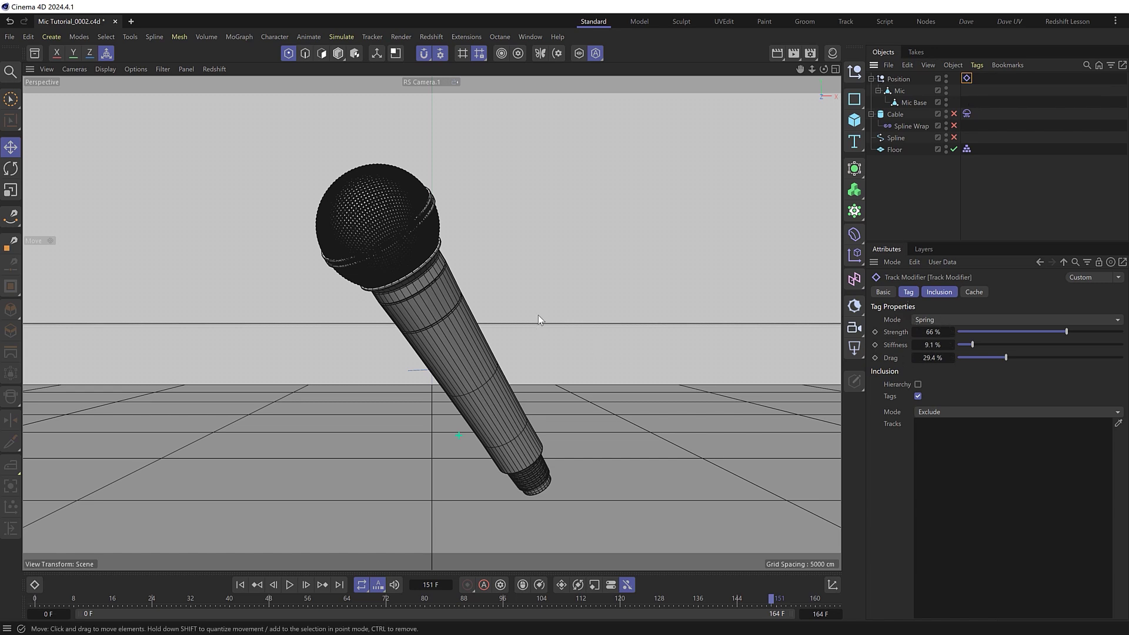
{"action": "left_click", "coordinate": [240, 585]}
{"action": "left_click", "coordinate": [289, 588]}
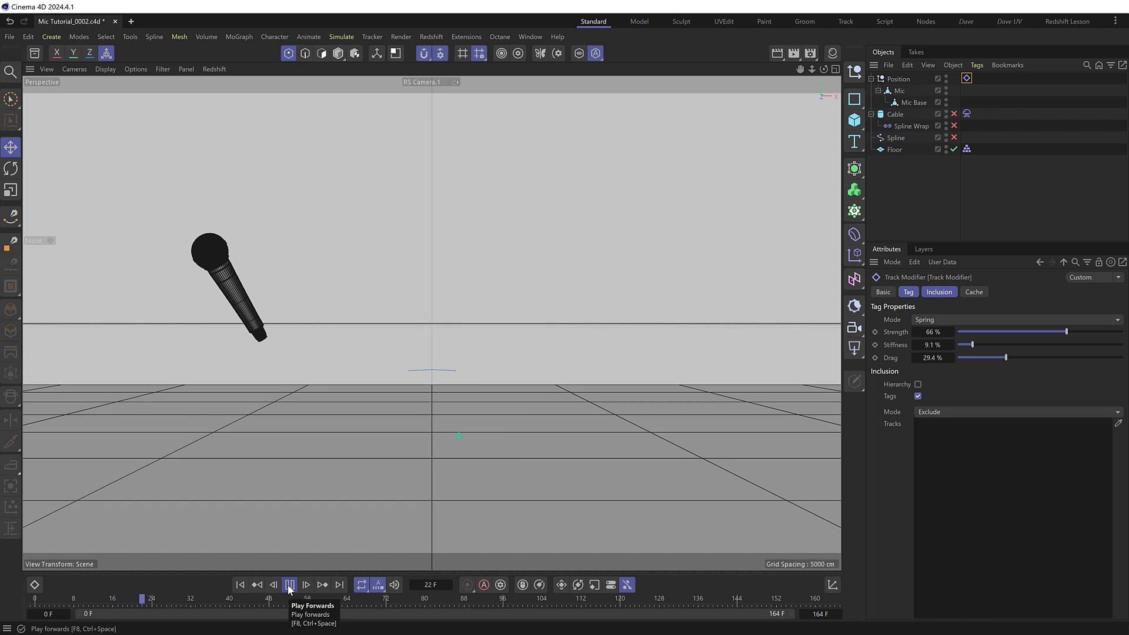
{"action": "left_click", "coordinate": [288, 586]}
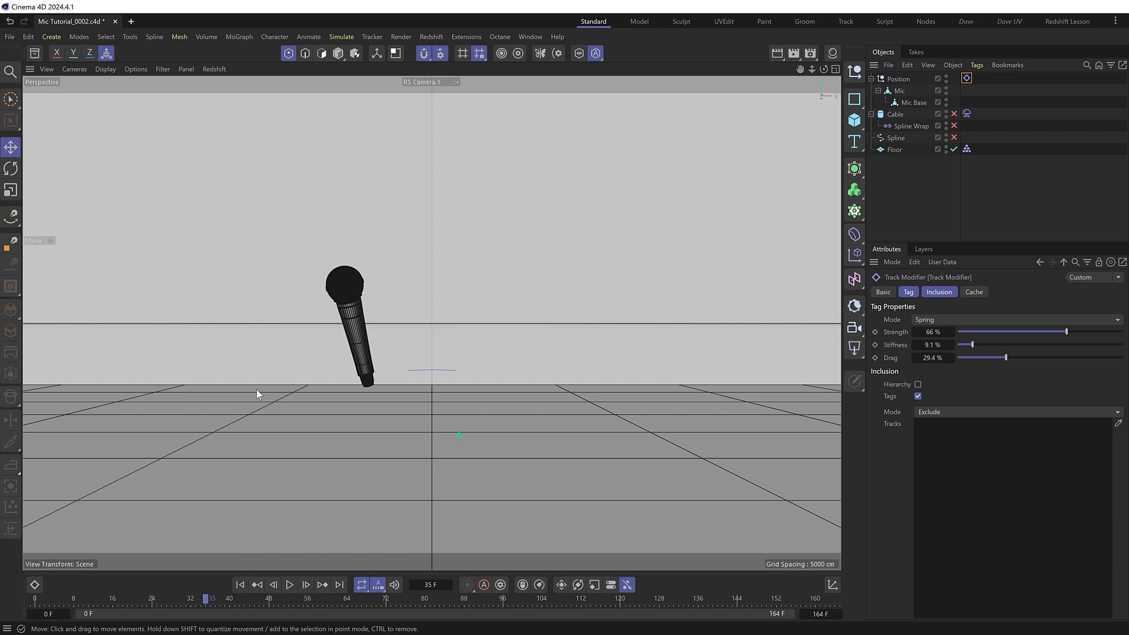
Rewind to frame 0, enable the cable Spline and maximize the Perspective view.
{"action": "left_click", "coordinate": [240, 584]}
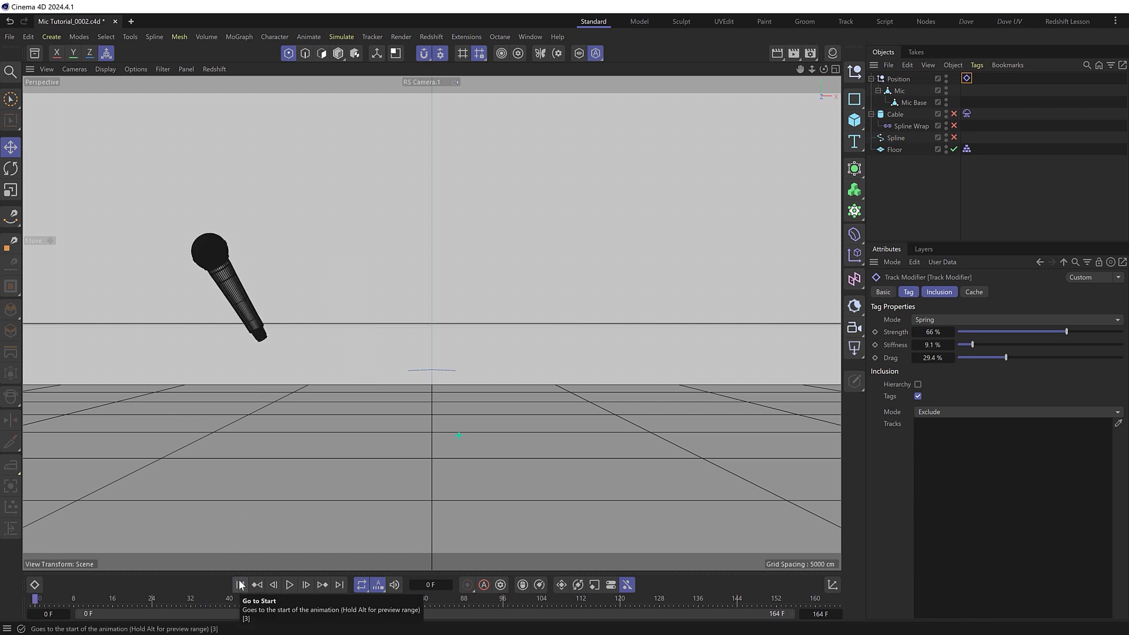
{"action": "left_click", "coordinate": [954, 137]}
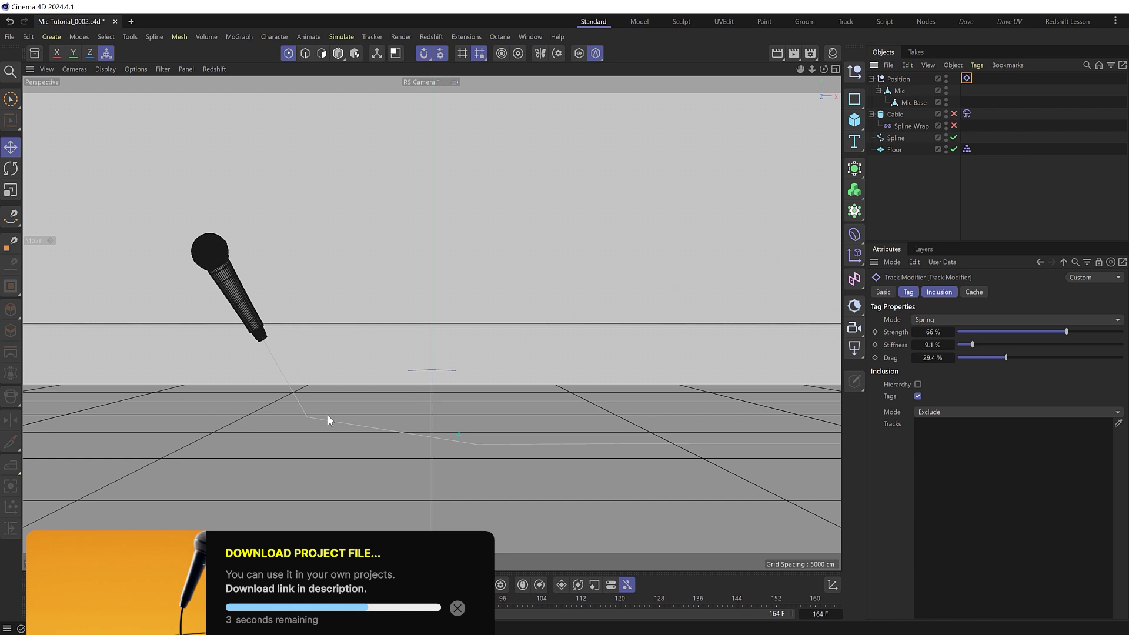
{"action": "middle_click", "coordinate": [496, 454]}
{"action": "middle_click", "coordinate": [434, 419]}
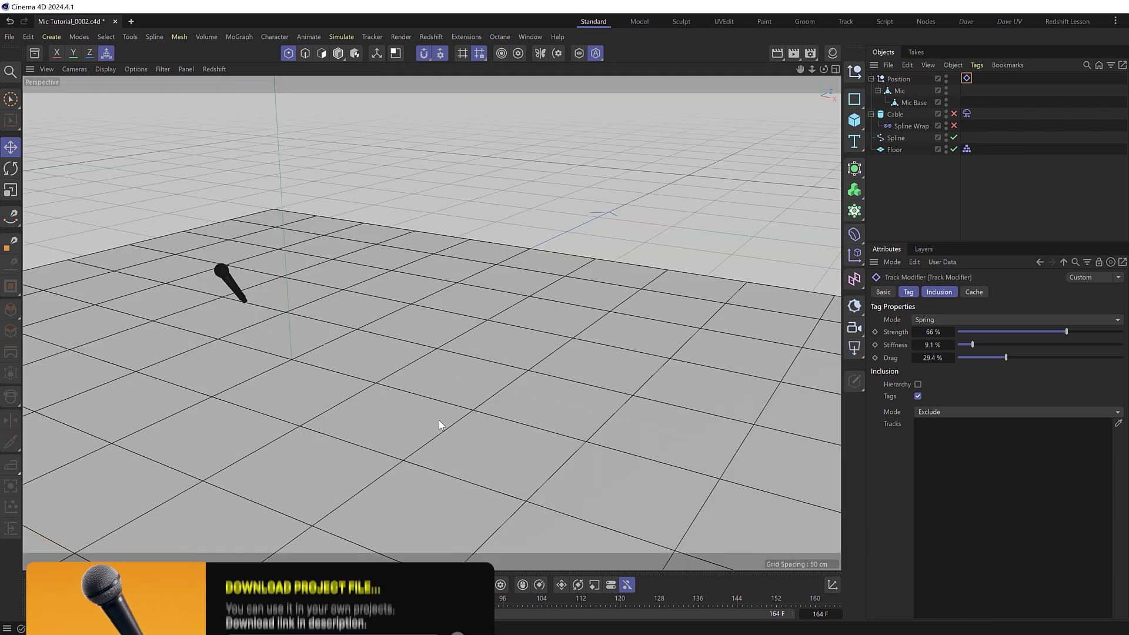
Select the Spline and orbit and zoom to inspect its path from the mic base across the floor.
{"action": "left_click", "coordinate": [897, 137]}
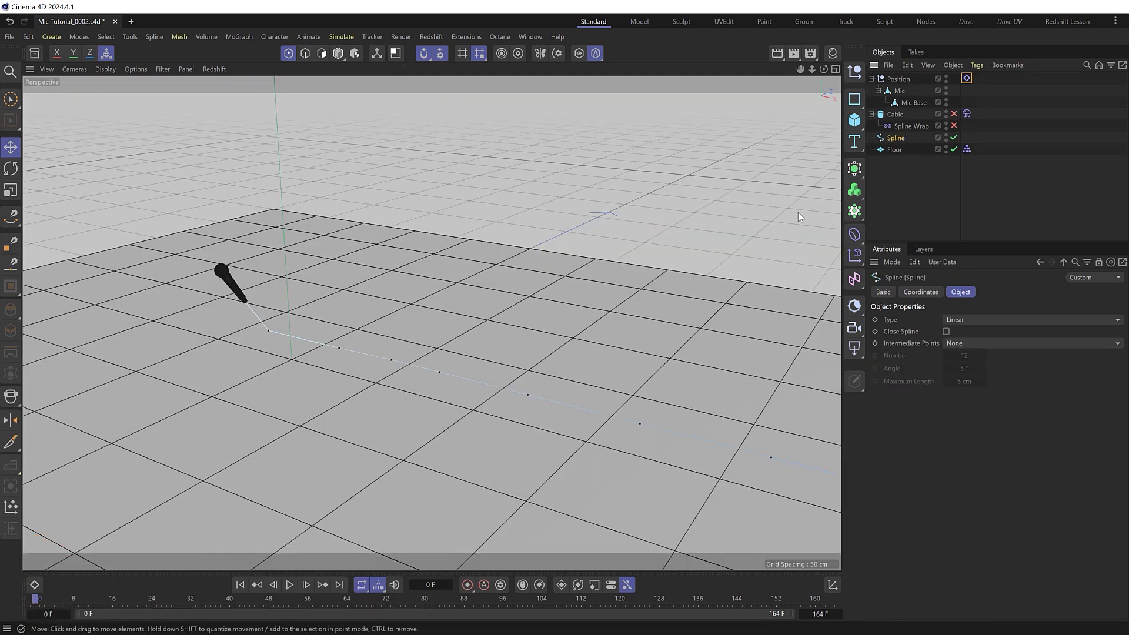
{"action": "left_click_drag", "start_coordinate": [277, 330], "coordinate": [303, 349], "text": "alt"}
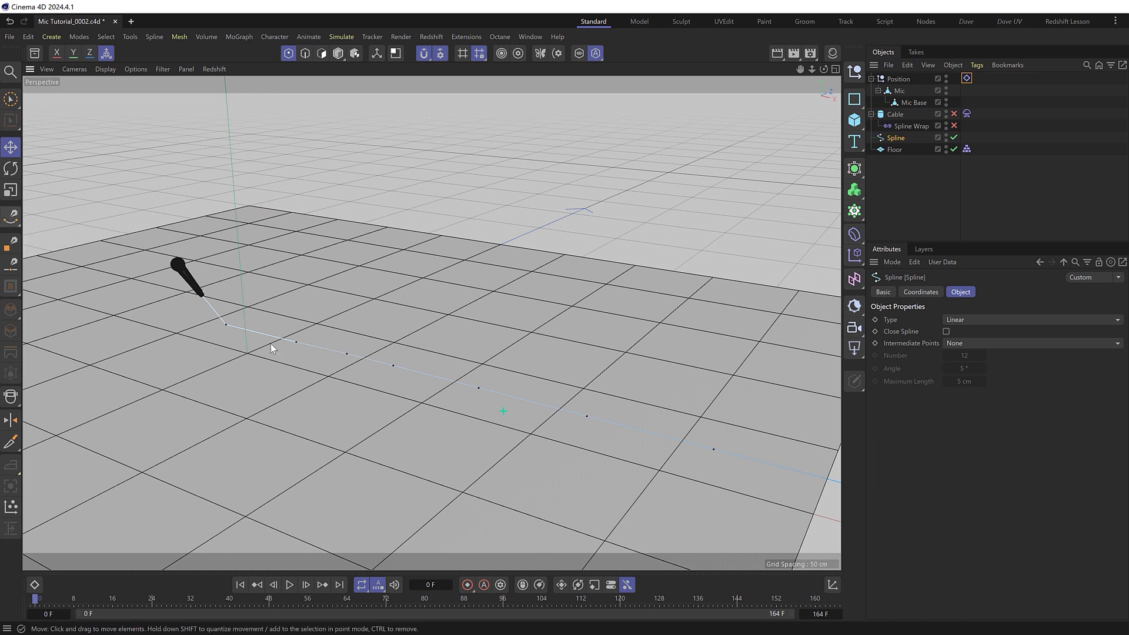
{"action": "scroll", "coordinate": [204, 293], "scroll_direction": "up", "scroll_amount": 10}
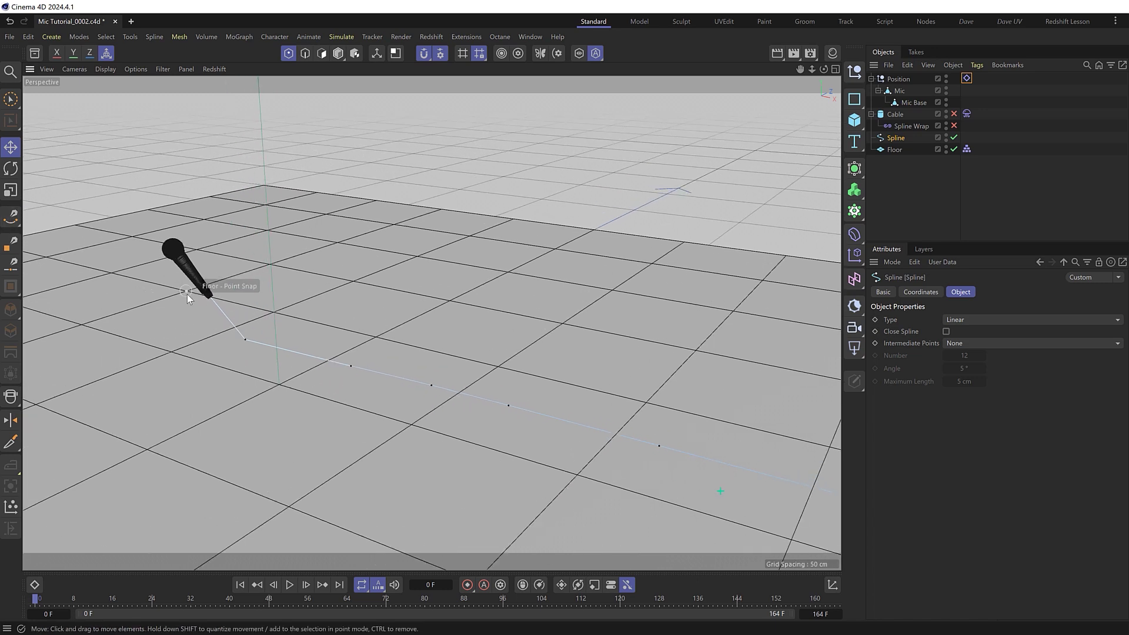
{"action": "scroll", "coordinate": [207, 294], "scroll_direction": "up", "scroll_amount": 2}
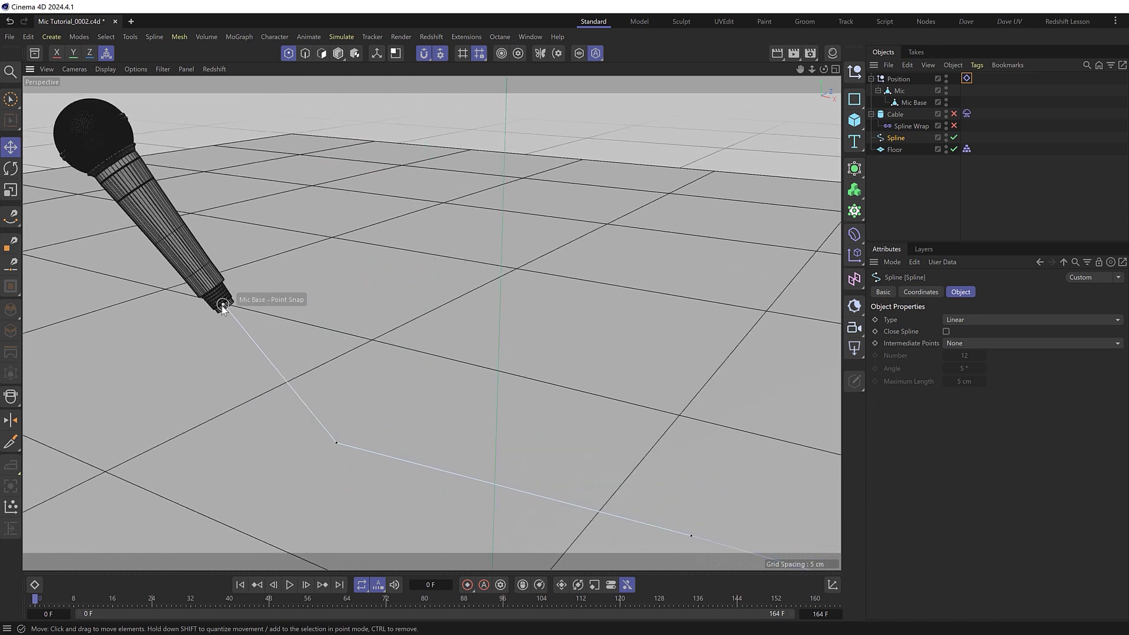
{"action": "scroll", "coordinate": [417, 415], "scroll_direction": "down", "scroll_amount": 12}
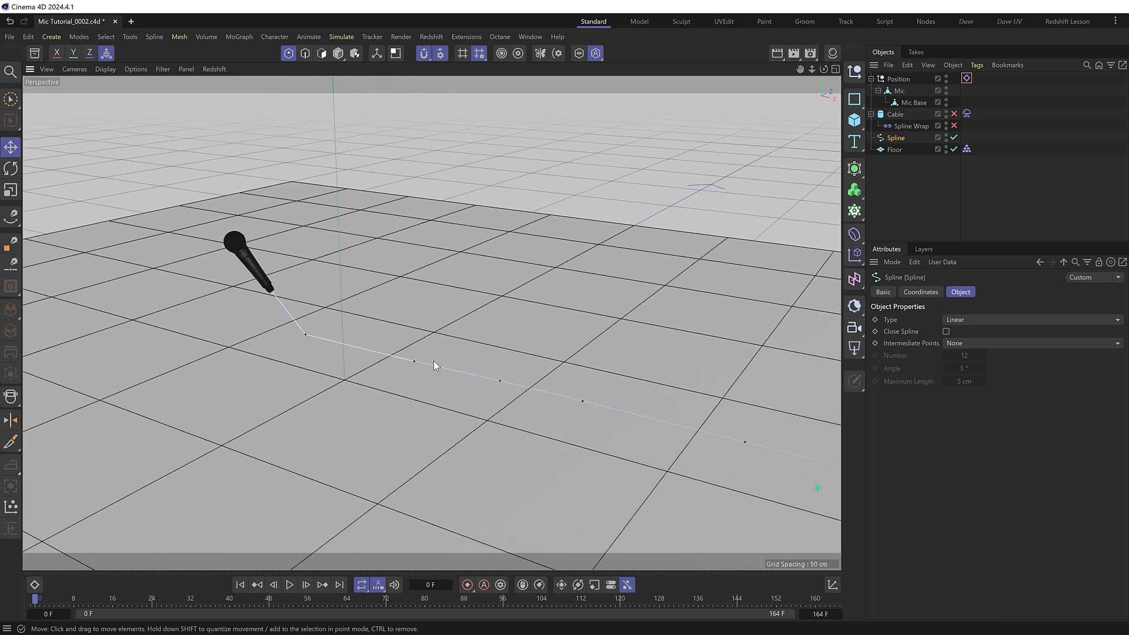
Enable the Cable cylinder and its Spline Wrap deformer, then orbit to see the whole bent cable.
{"action": "left_click", "coordinate": [896, 115]}
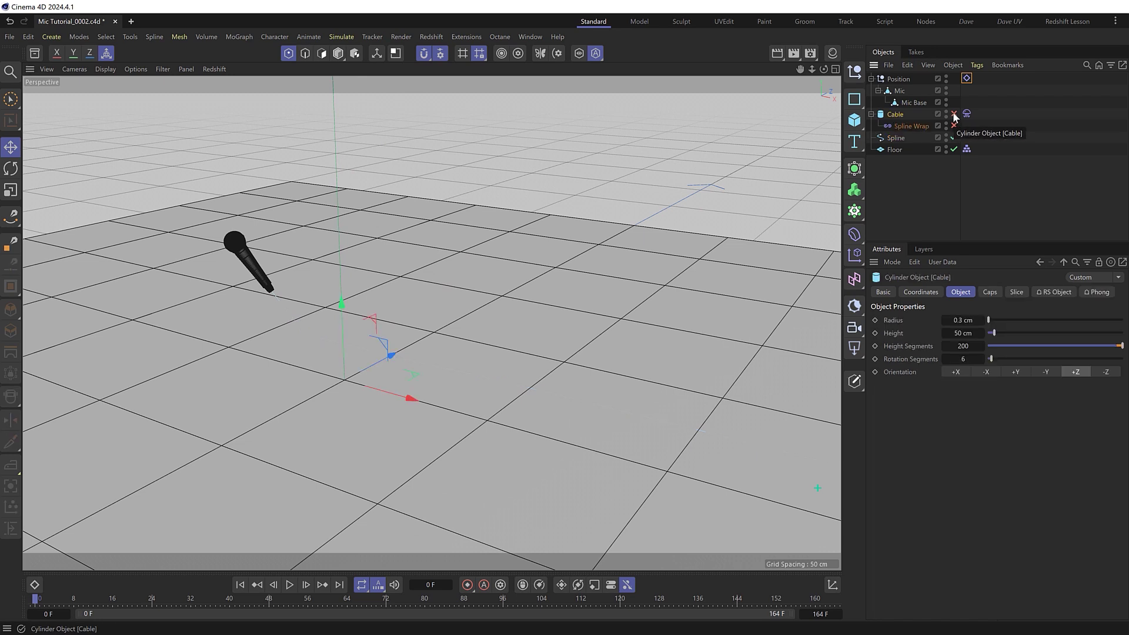
{"action": "left_click", "coordinate": [954, 114]}
{"action": "scroll", "coordinate": [528, 356], "scroll_direction": "up", "scroll_amount": 6}
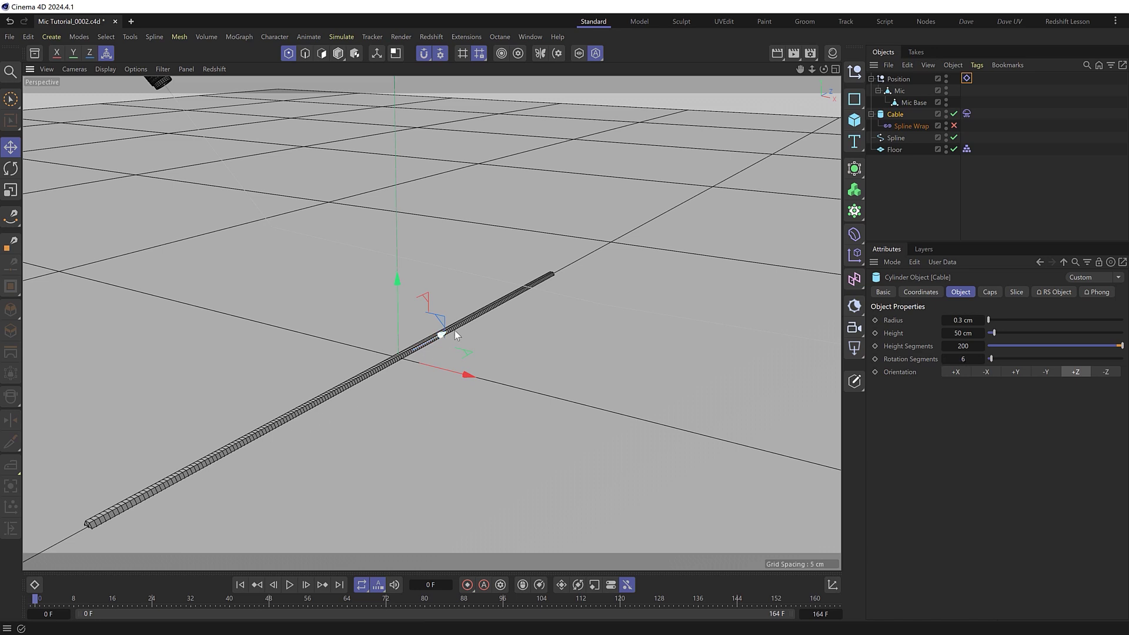
{"action": "scroll", "coordinate": [534, 297], "scroll_direction": "down", "scroll_amount": 5}
{"action": "scroll", "coordinate": [534, 296], "scroll_direction": "down", "scroll_amount": 1}
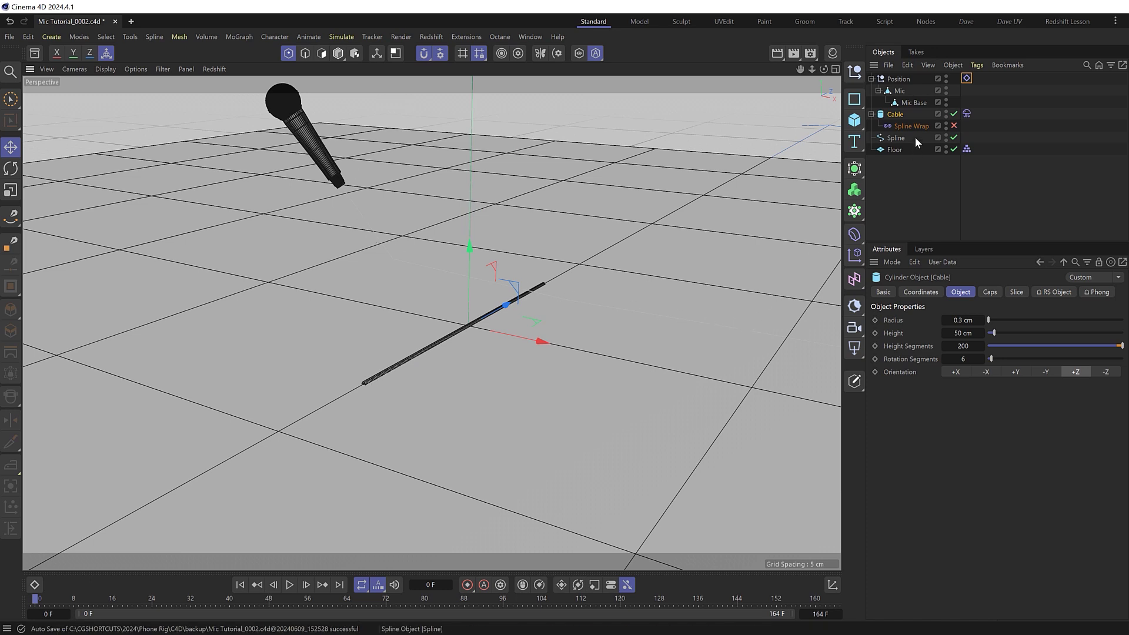
{"action": "left_click", "coordinate": [954, 126]}
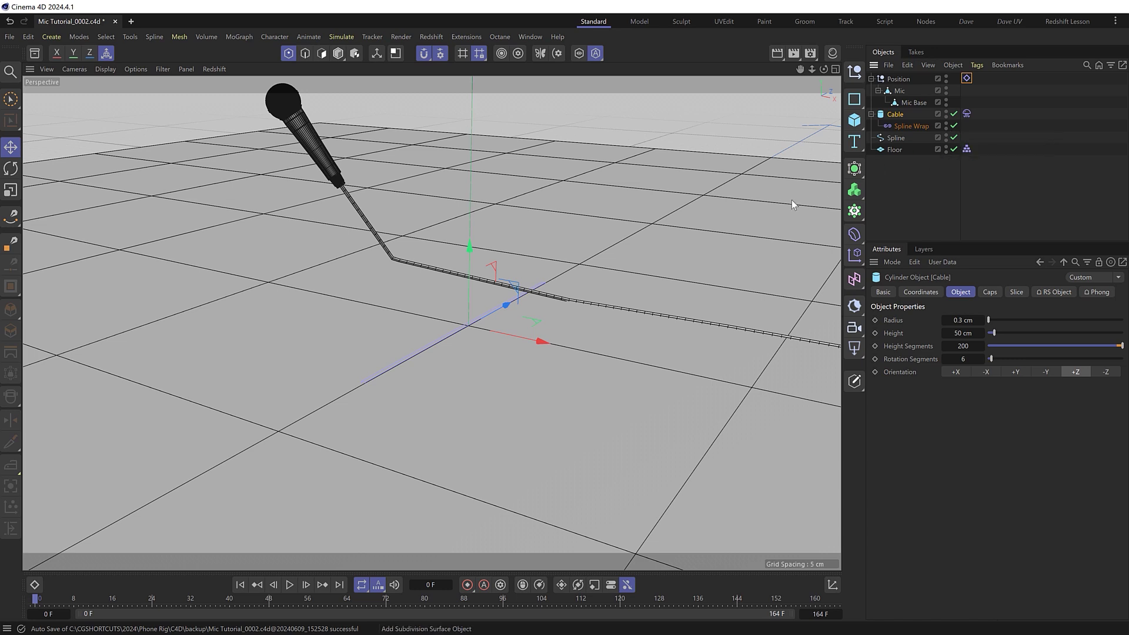
{"action": "left_click_drag", "start_coordinate": [792, 200], "coordinate": [377, 339], "text": "alt"}
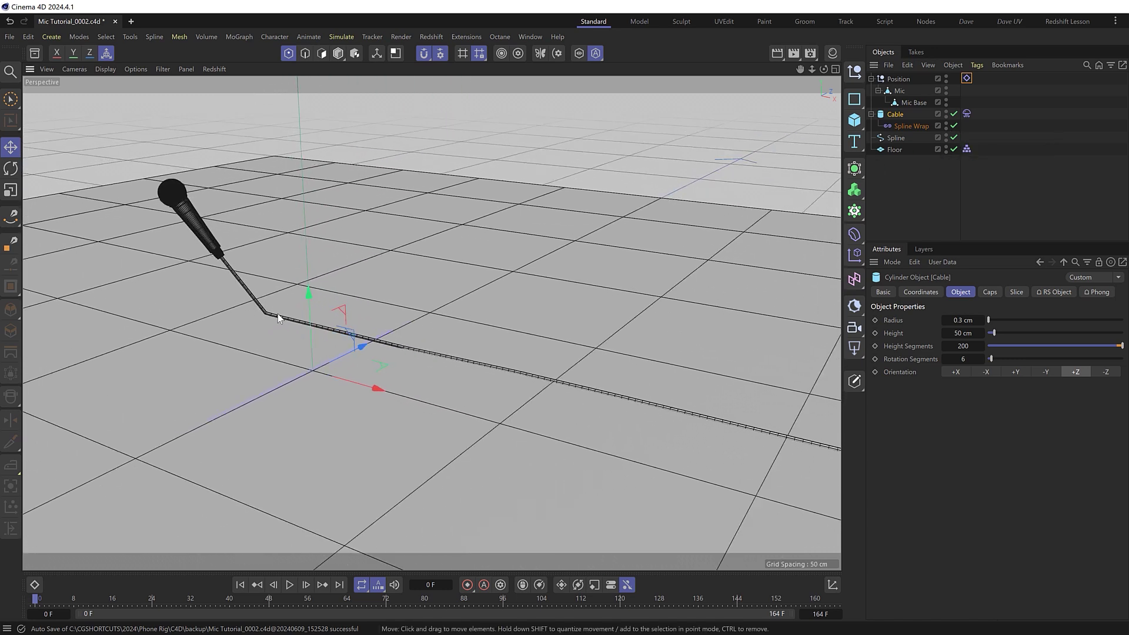
Set the Spline Type to B-Spline with Uniform intermediate points and nudge the bend point smoother.
{"action": "left_click", "coordinate": [893, 138]}
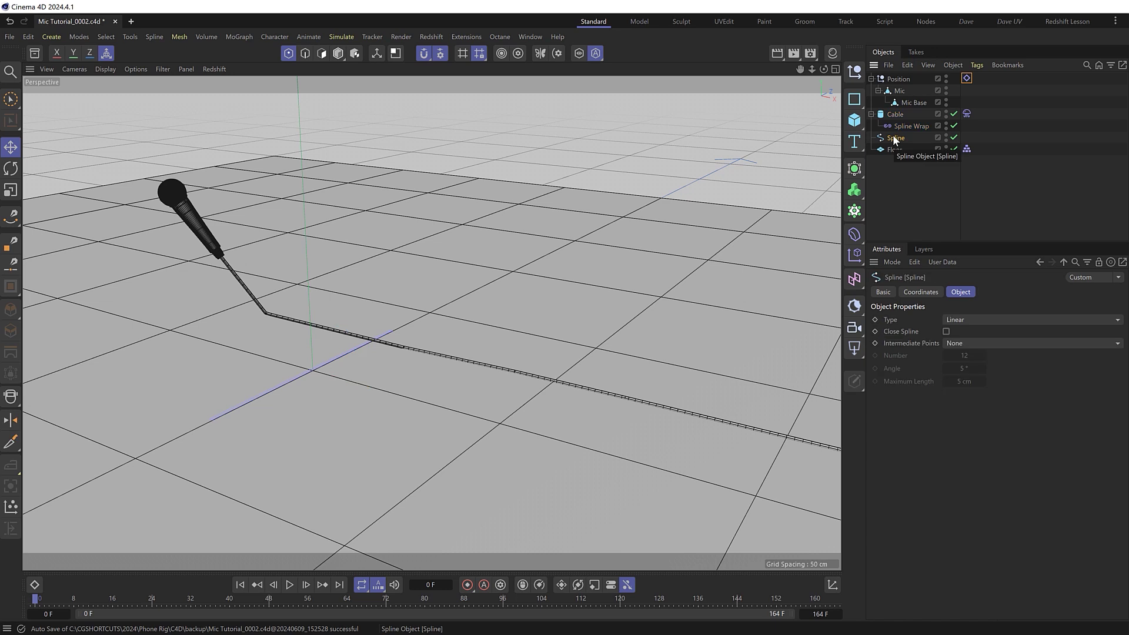
{"action": "left_click", "coordinate": [976, 319]}
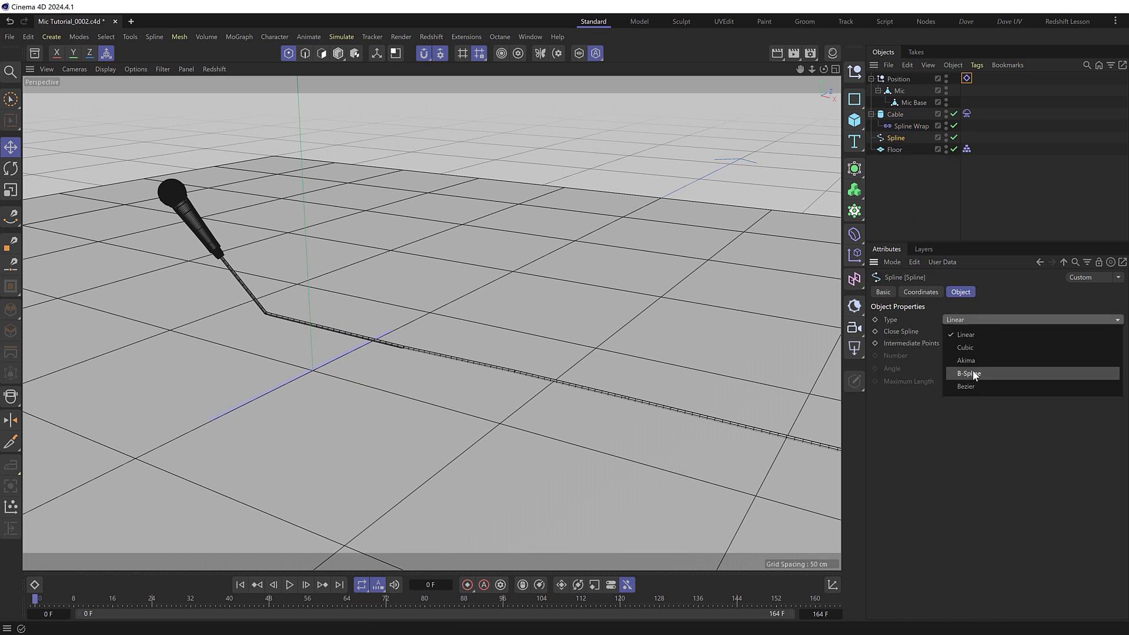
{"action": "left_click", "coordinate": [973, 373]}
{"action": "left_click", "coordinate": [962, 342]}
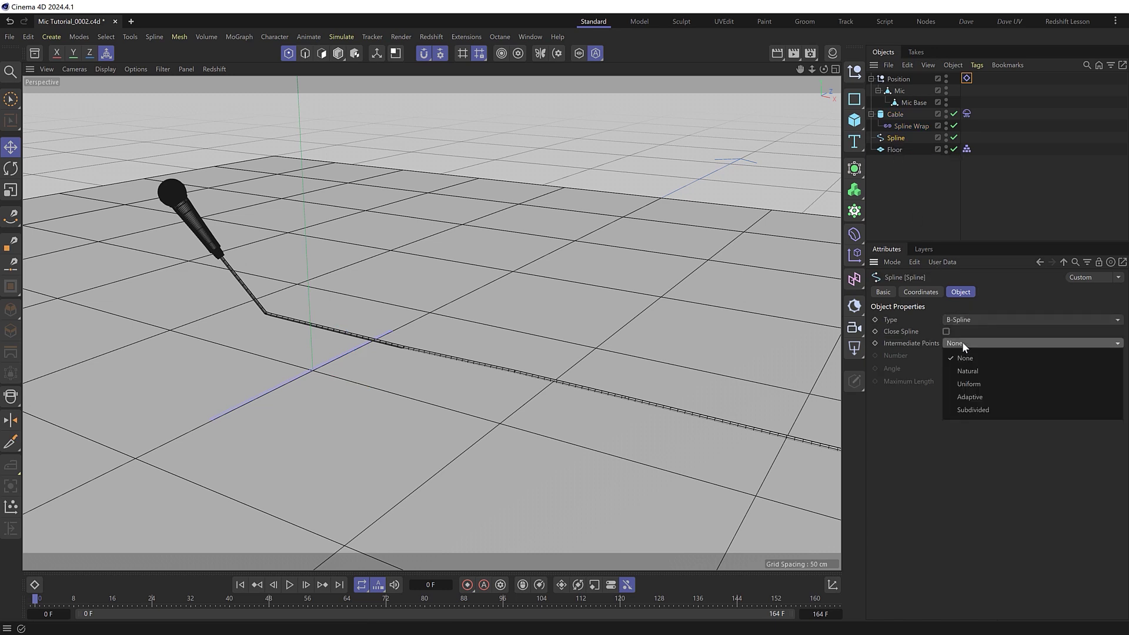
{"action": "left_click", "coordinate": [966, 385]}
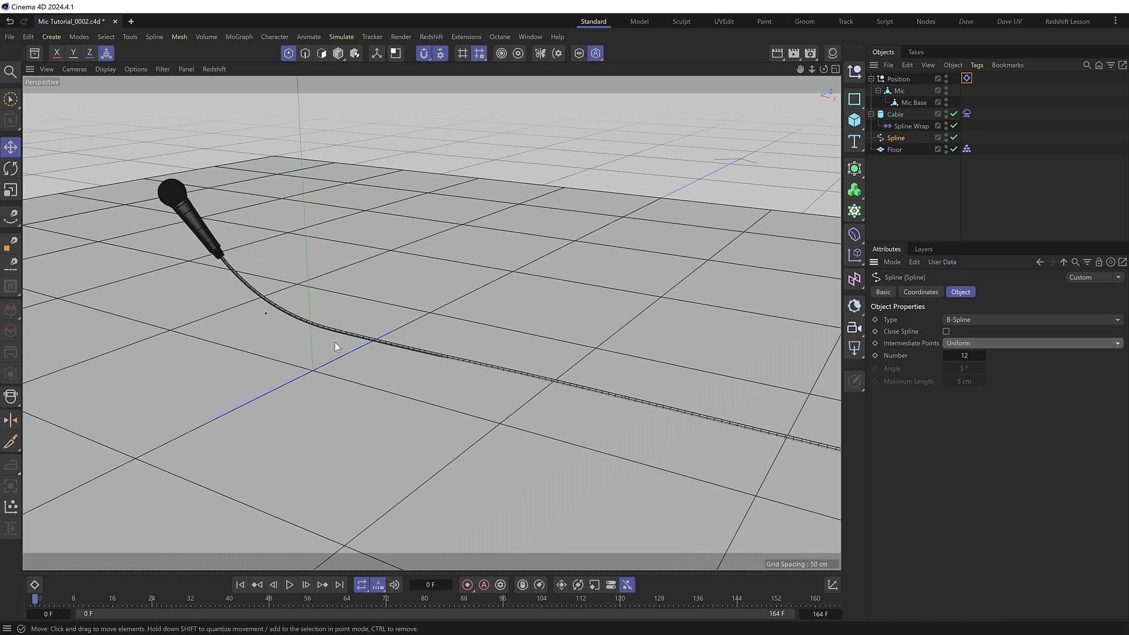
{"action": "mouse_move", "coordinate": [266, 313]}
{"action": "left_mouse_down"}
{"action": "mouse_move", "coordinate": [248, 322]}
{"action": "mouse_move", "coordinate": [275, 313]}
{"action": "left_mouse_up"}
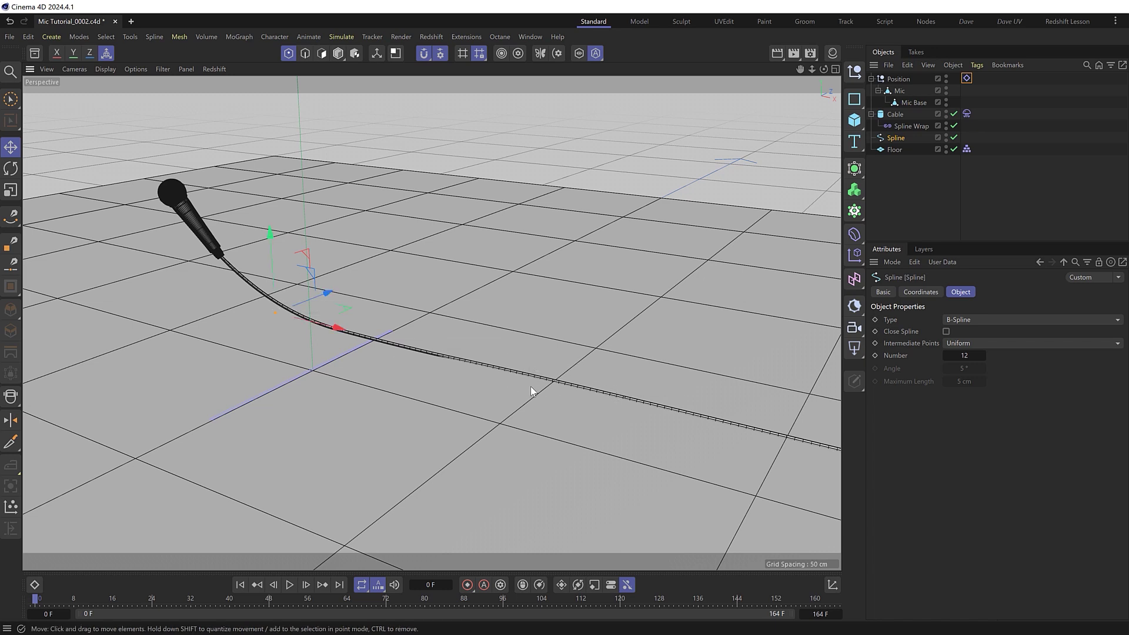
Review the Cable's Cloth Soft Body settings and the Floor's Collider tag (Triangle Mesh, Bounce and Friction 0.2).
{"action": "left_click", "coordinate": [966, 114]}
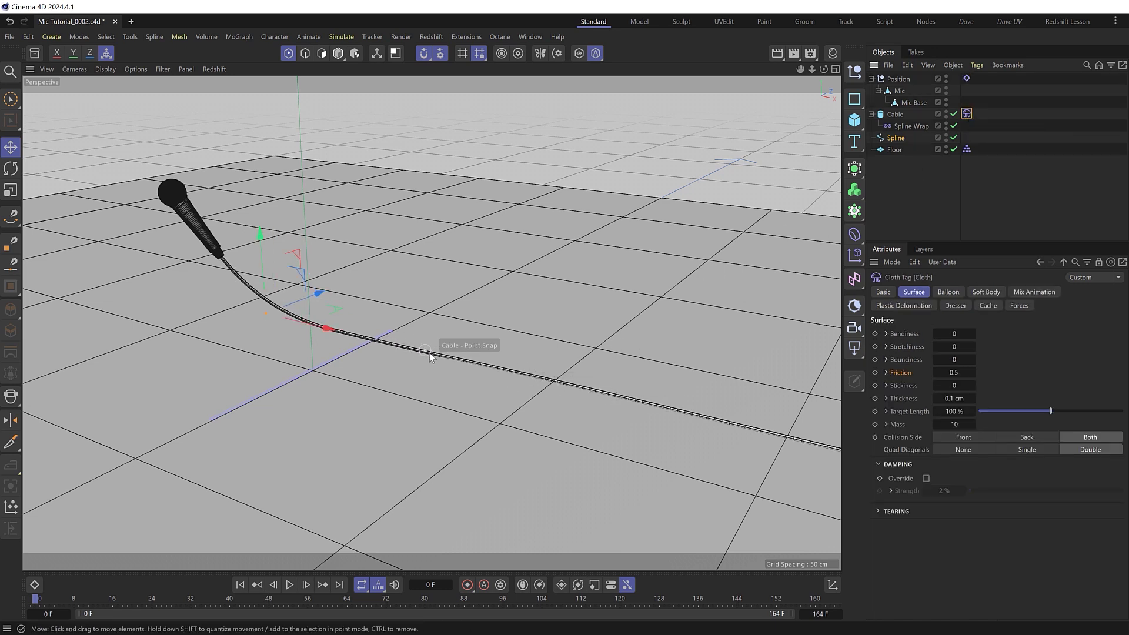
{"action": "left_click", "coordinate": [993, 292]}
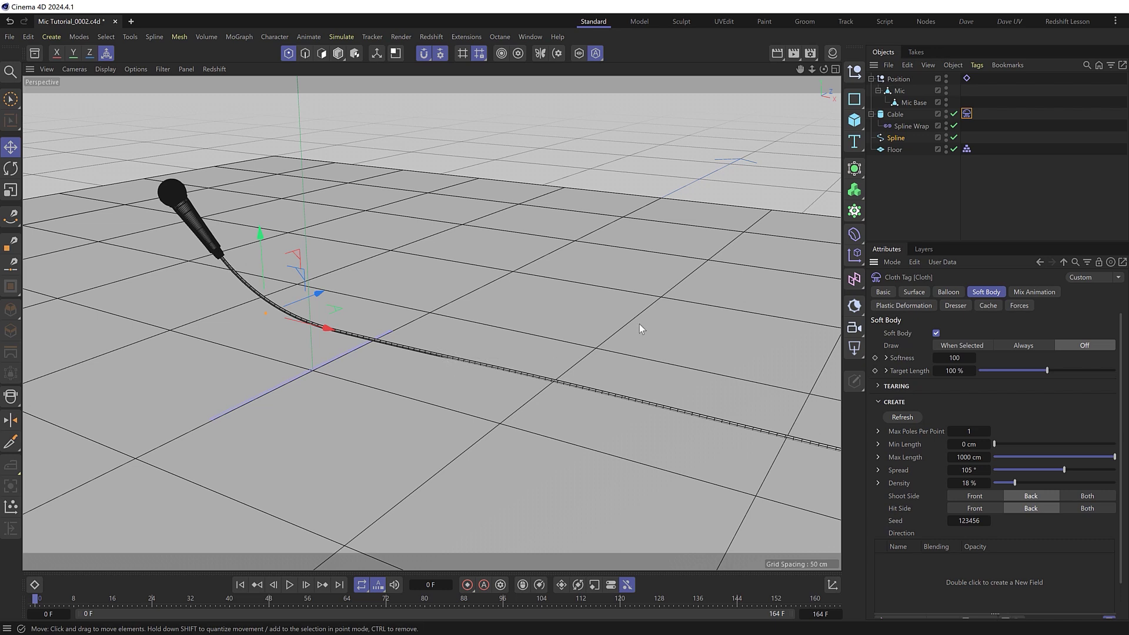
{"action": "left_click", "coordinate": [967, 149]}
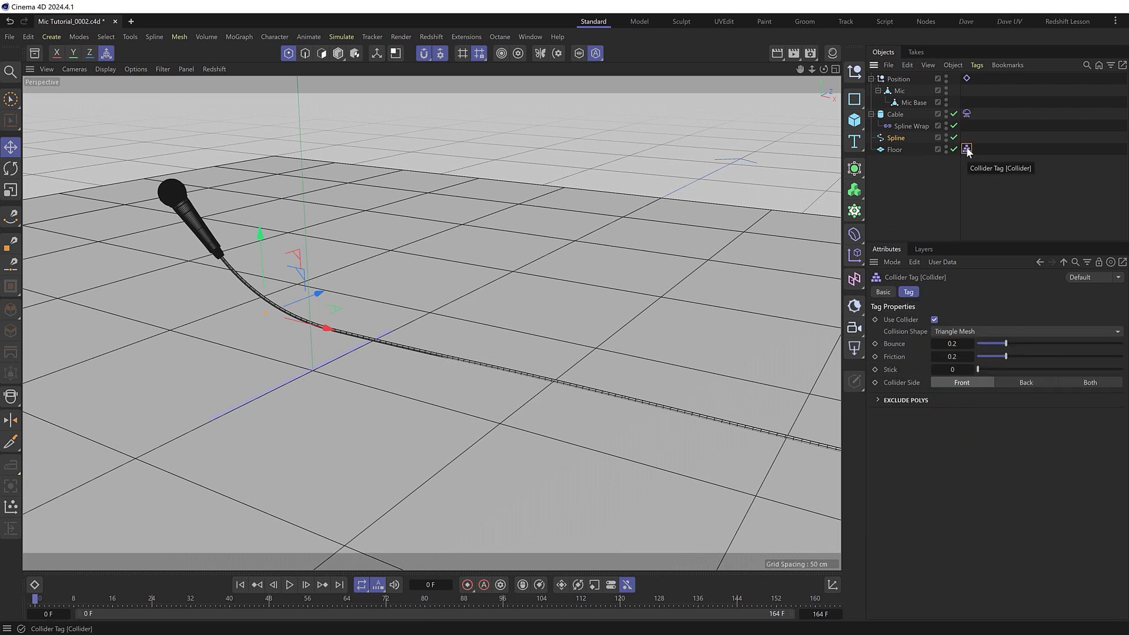
Preview the cable simulation in RS Camera.1, rewind to frame 0 and snap the cable end onto Mic Base.
{"action": "middle_click", "coordinate": [409, 330]}
{"action": "middle_click", "coordinate": [333, 269]}
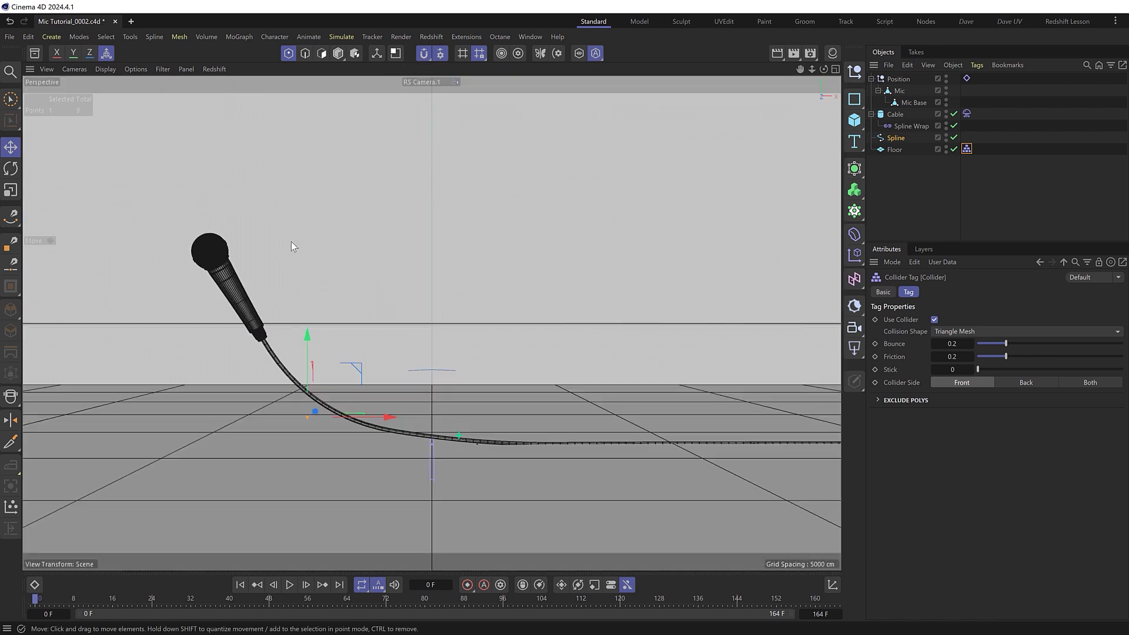
{"action": "left_click", "coordinate": [290, 585]}
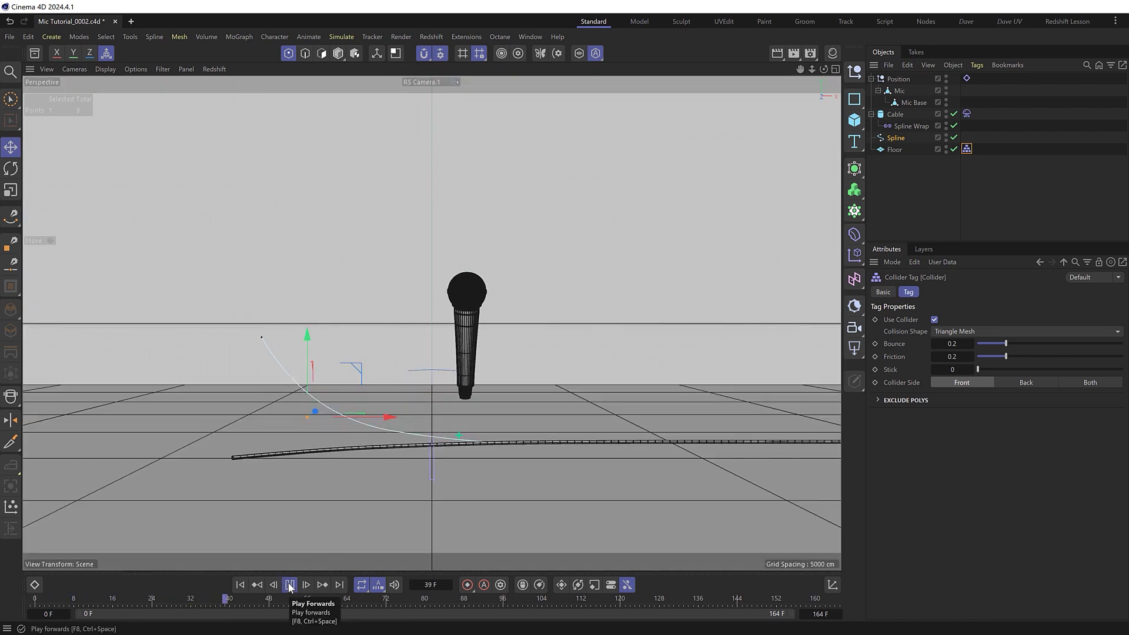
{"action": "left_click", "coordinate": [290, 585]}
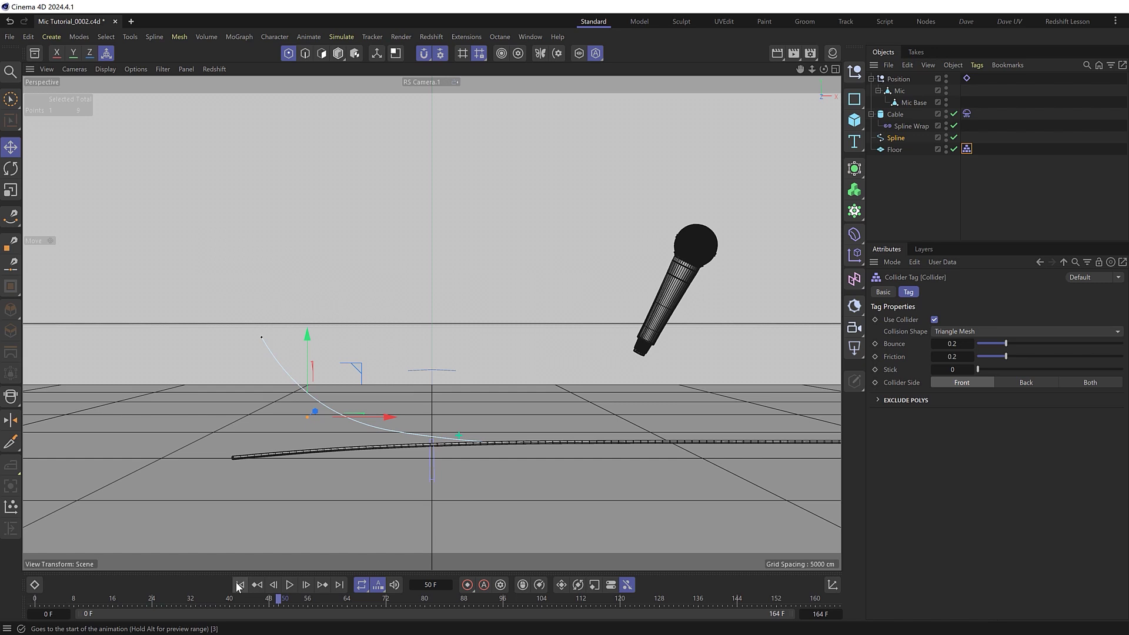
{"action": "left_click", "coordinate": [239, 585]}
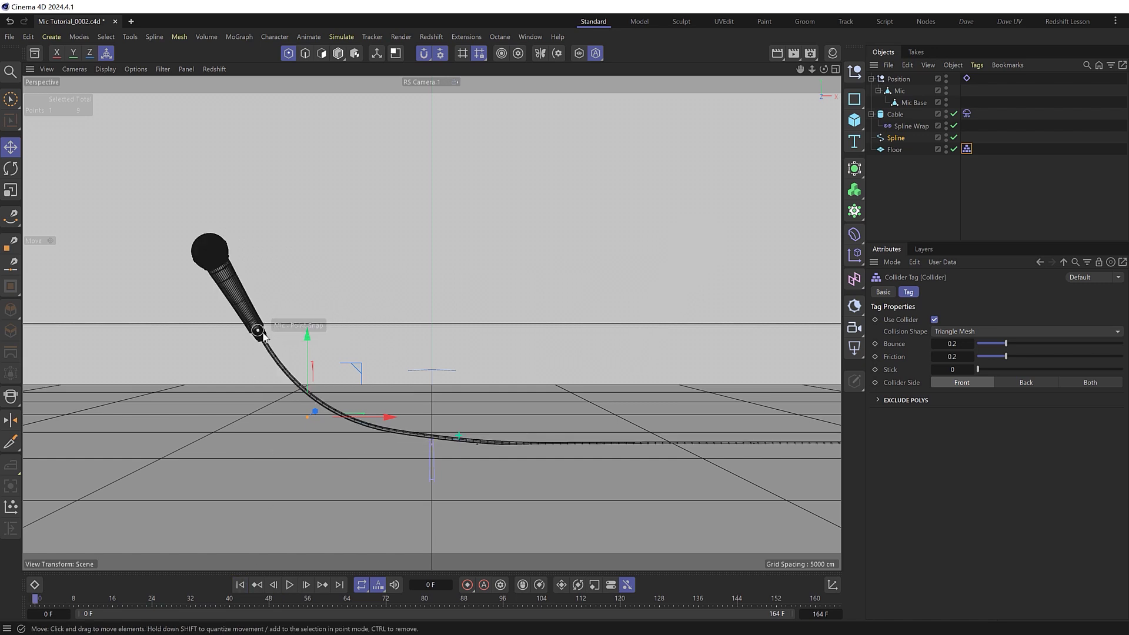
{"action": "left_click_drag", "start_coordinate": [263, 336], "coordinate": [263, 343]}
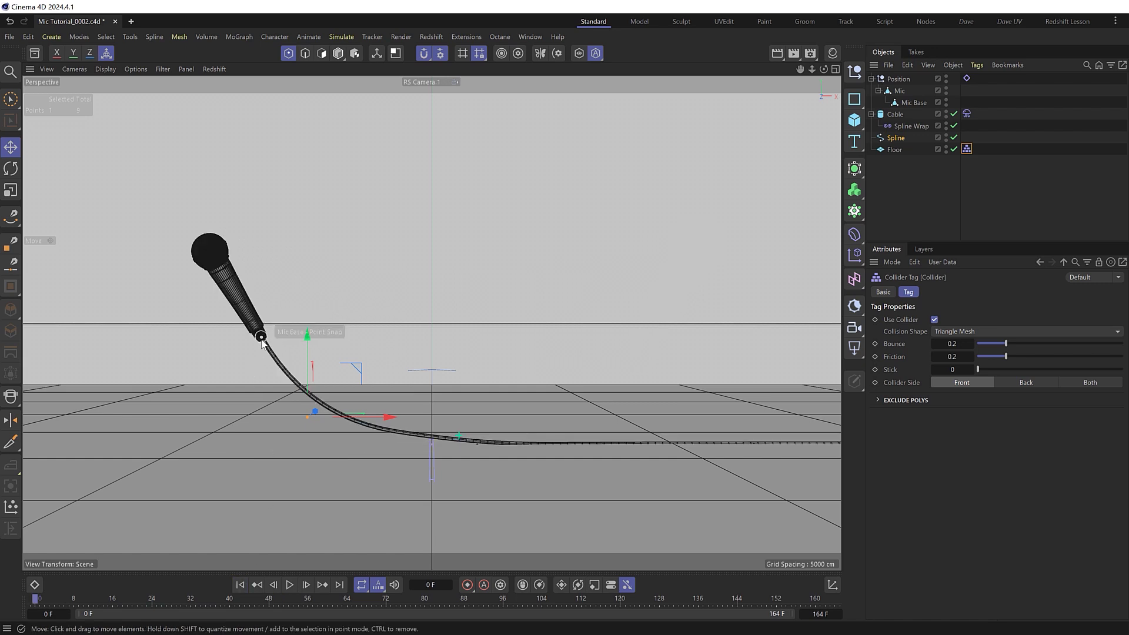
Add a Connector (Tag - Cloth) to the Cable via the 'conn' command search, beside its Cloth tag.
{"action": "left_click", "coordinate": [895, 114]}
{"action": "key", "text": "shift+c"}
{"action": "type", "text": "conn"}
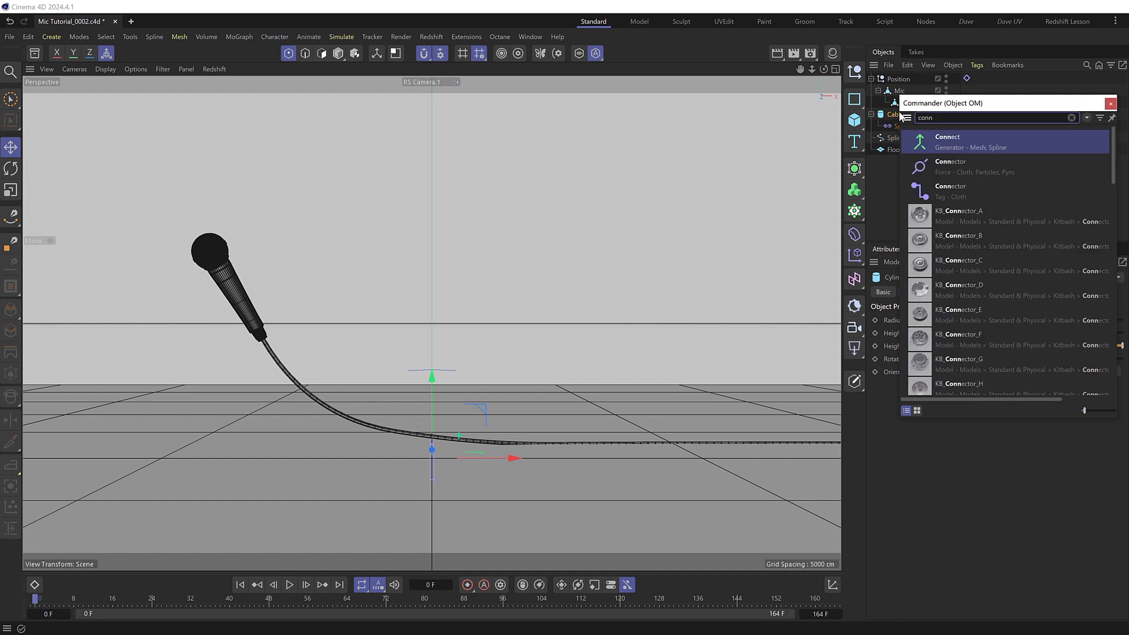
{"action": "left_click", "coordinate": [1002, 199]}
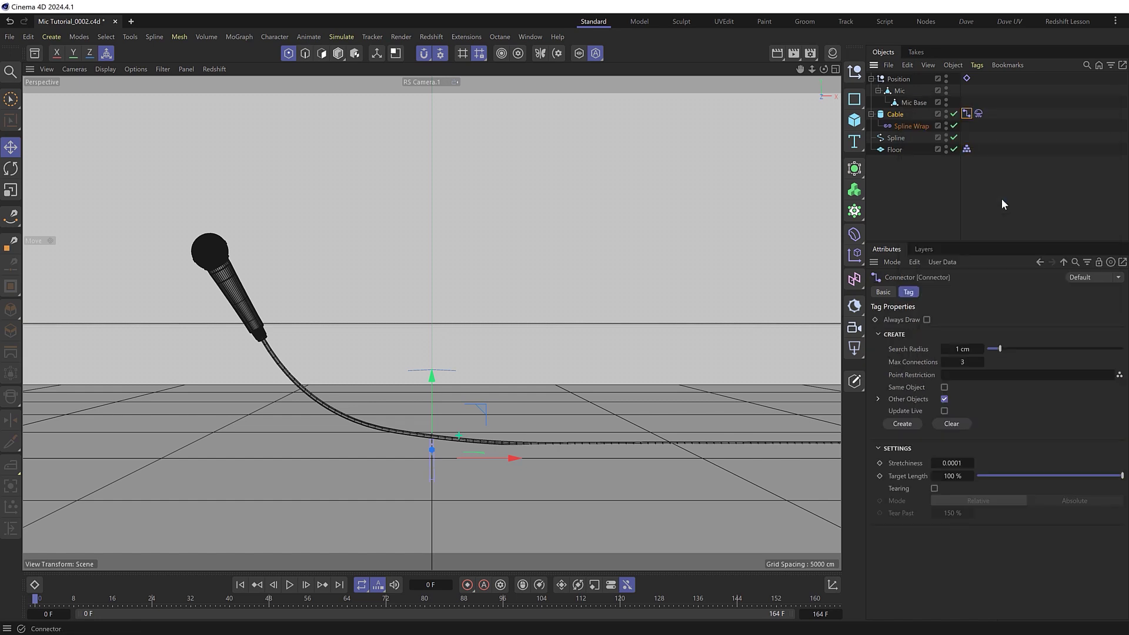
{"action": "left_click", "coordinate": [979, 113]}
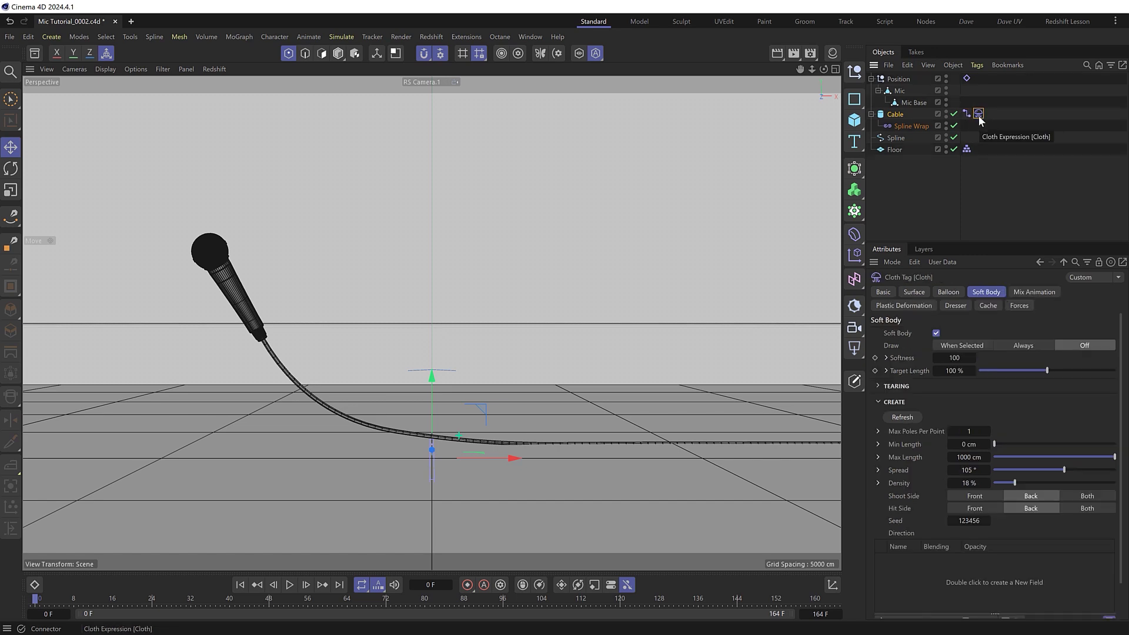
Add a Cloth tag to the Mic Base via the 'cloth' command search, test-play, and rewind.
{"action": "left_click", "coordinate": [912, 102]}
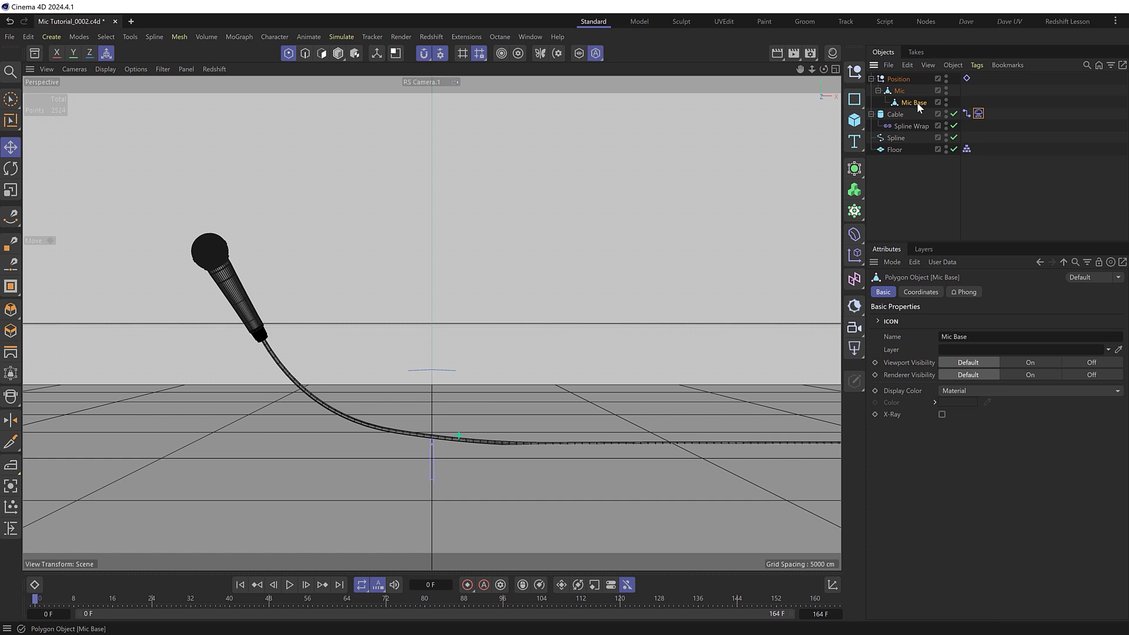
{"action": "key", "text": "shift+c"}
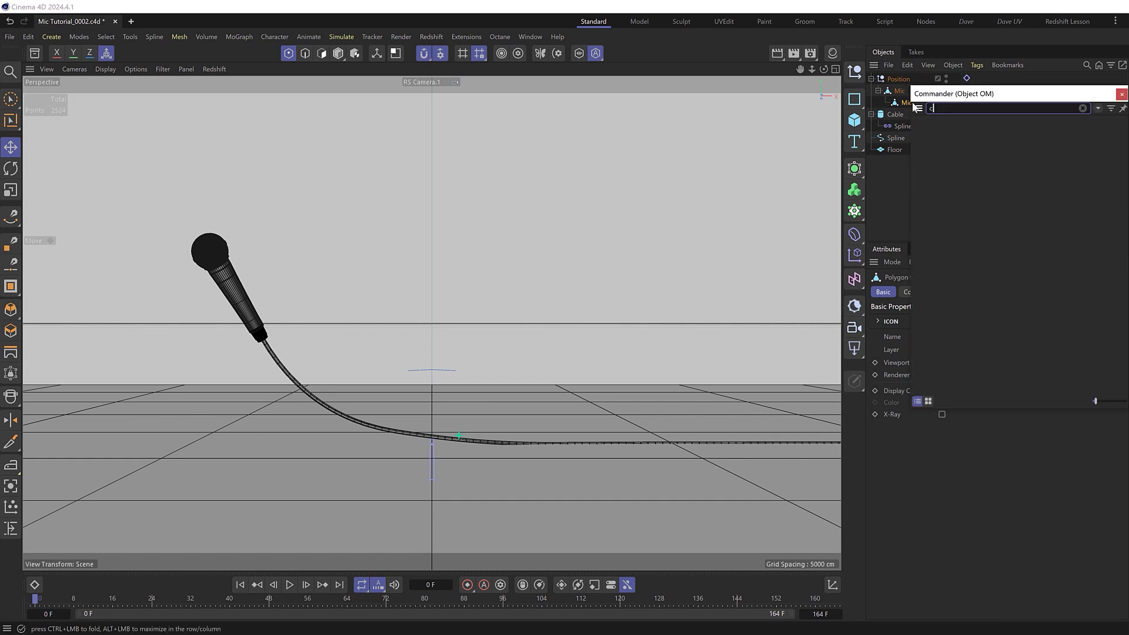
{"action": "type", "text": "cloth"}
{"action": "left_click", "coordinate": [1014, 126]}
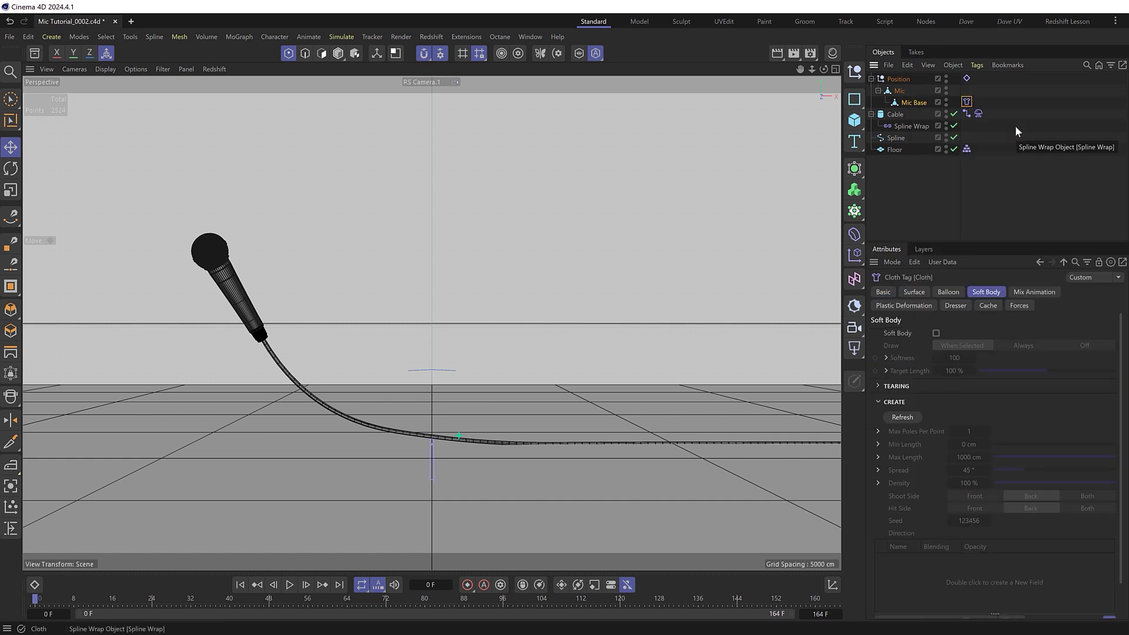
{"action": "left_click", "coordinate": [289, 584]}
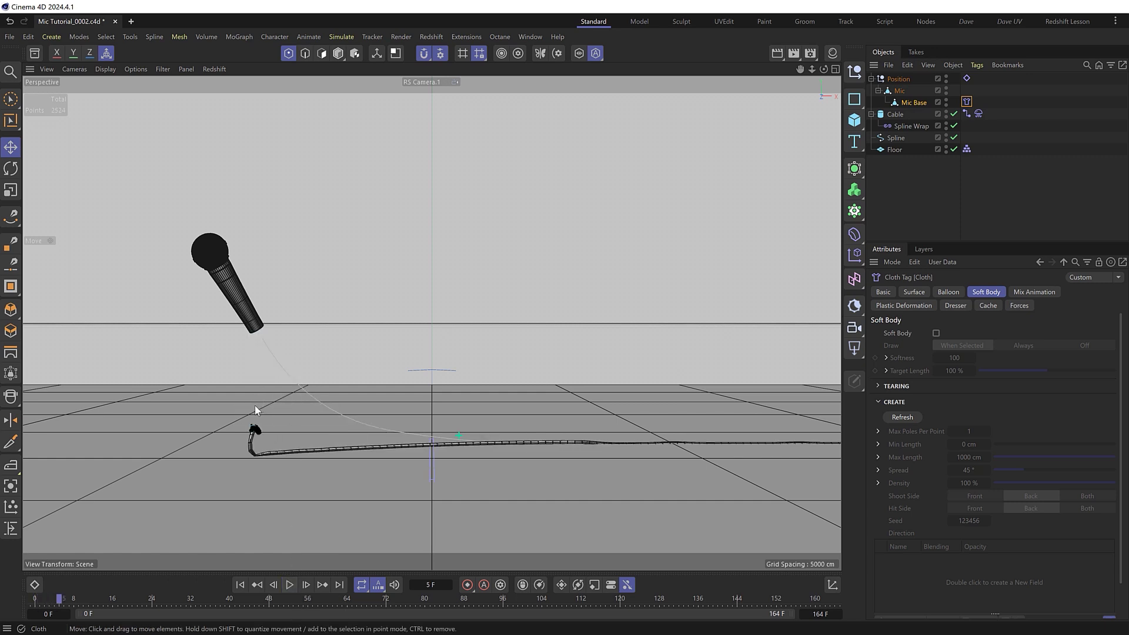
{"action": "key", "text": "F8"}
{"action": "left_click", "coordinate": [241, 584]}
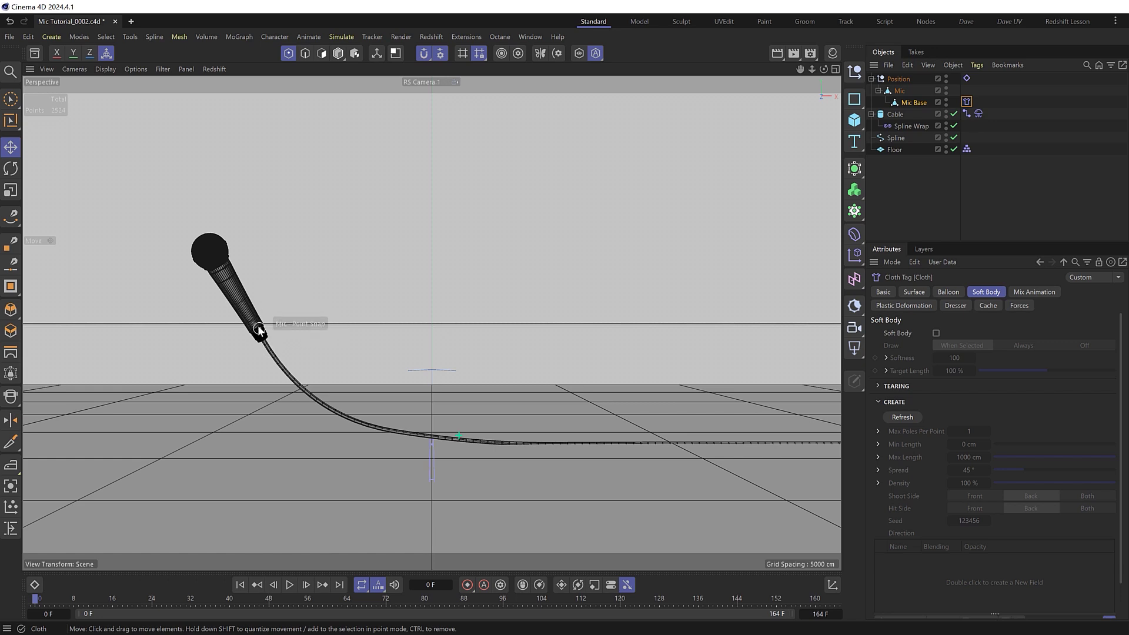
Turn on With Pins under Mix Animation, replay the simulation, and rewind to frame 0.
{"action": "left_click", "coordinate": [1053, 292]}
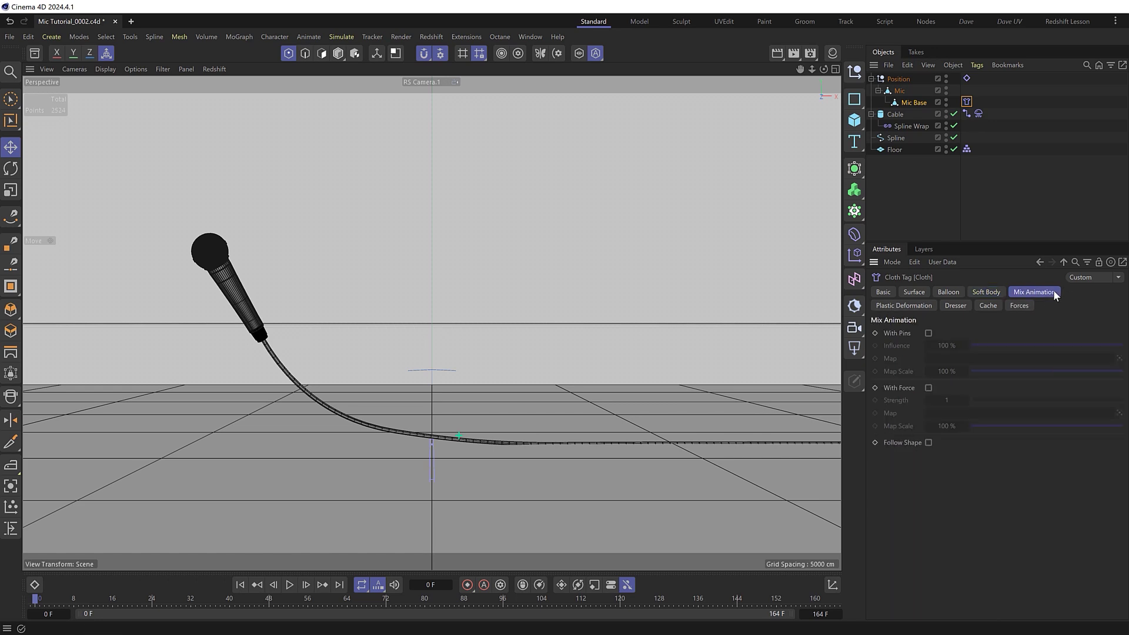
{"action": "left_click", "coordinate": [928, 332]}
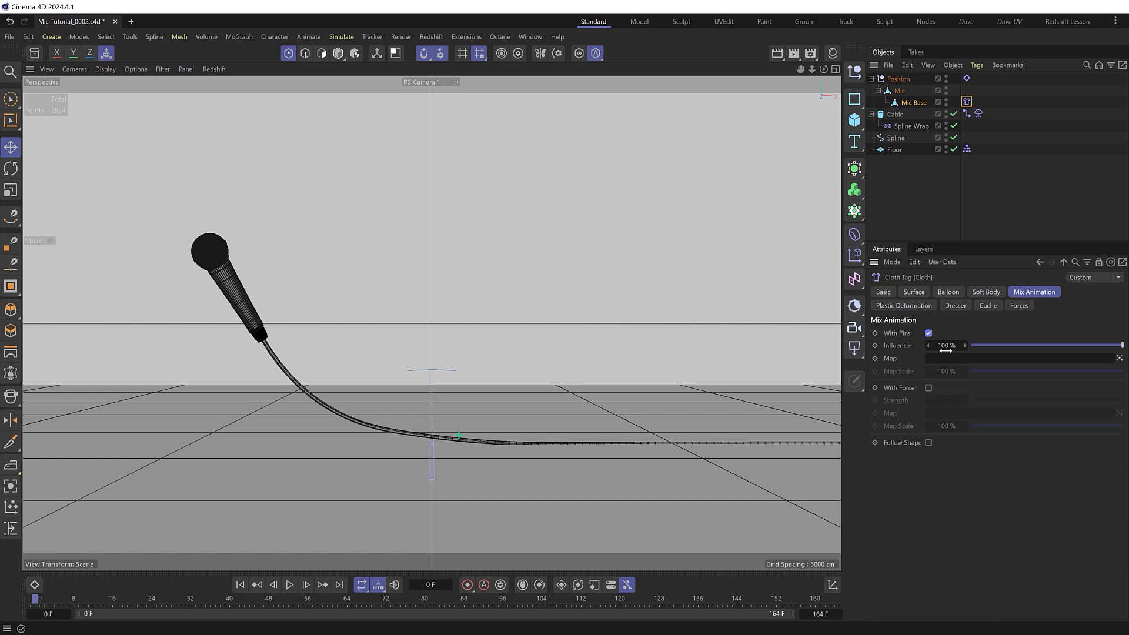
{"action": "left_click", "coordinate": [292, 585]}
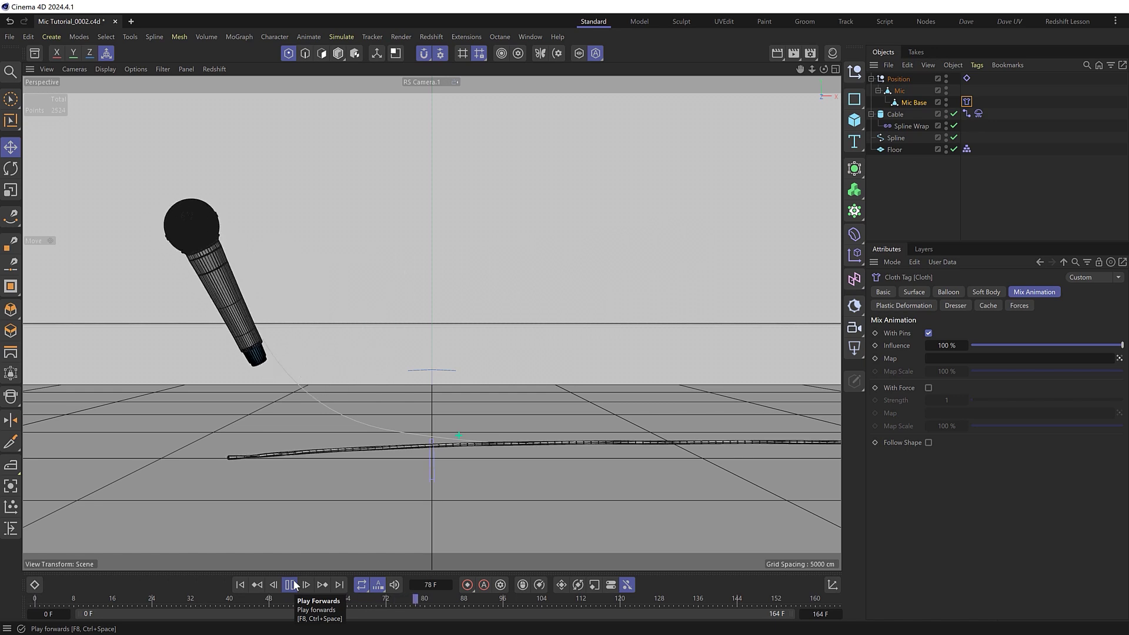
{"action": "left_click", "coordinate": [292, 585]}
{"action": "left_click", "coordinate": [241, 584]}
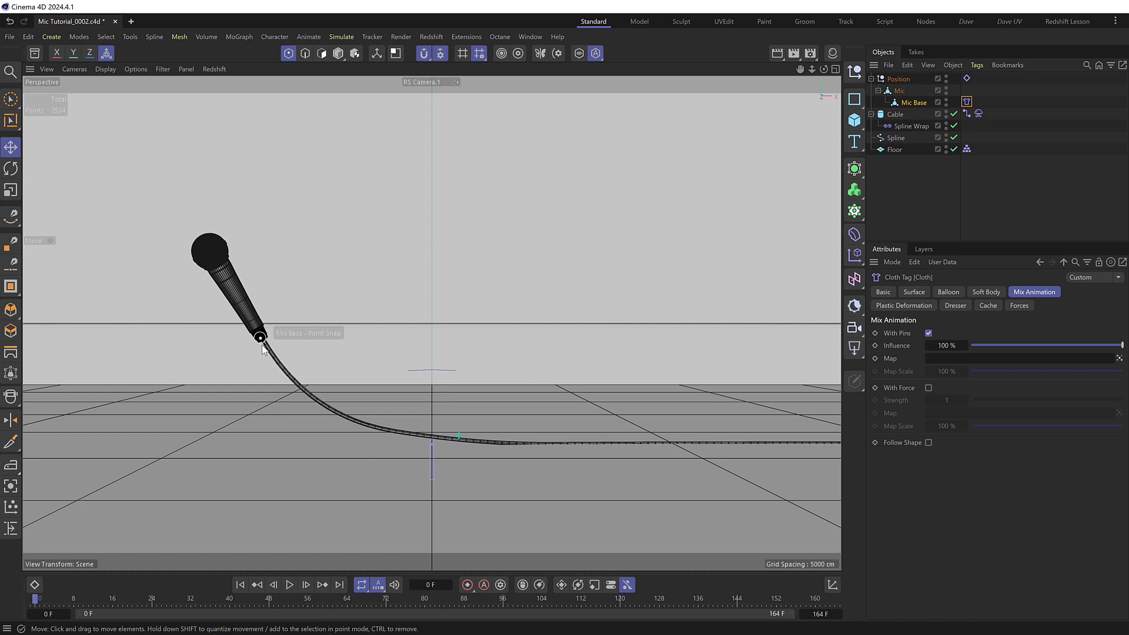
Turn on Update Live for the Cable's Connector and raise Search Radius to about 1.19 cm.
{"action": "left_click", "coordinate": [966, 113]}
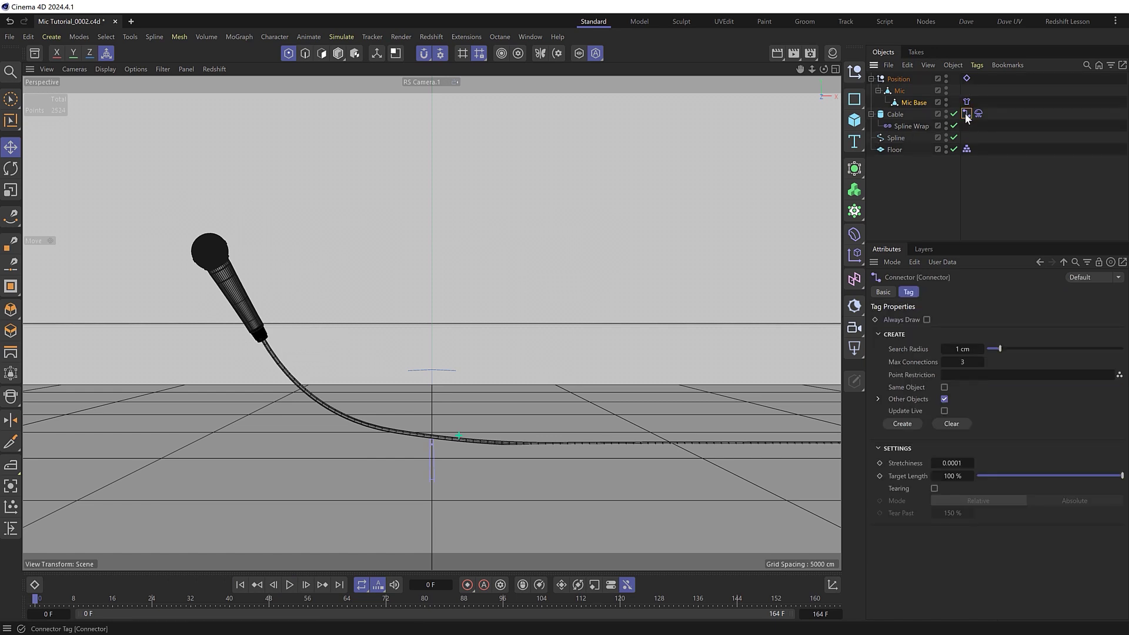
{"action": "left_click", "coordinate": [944, 410]}
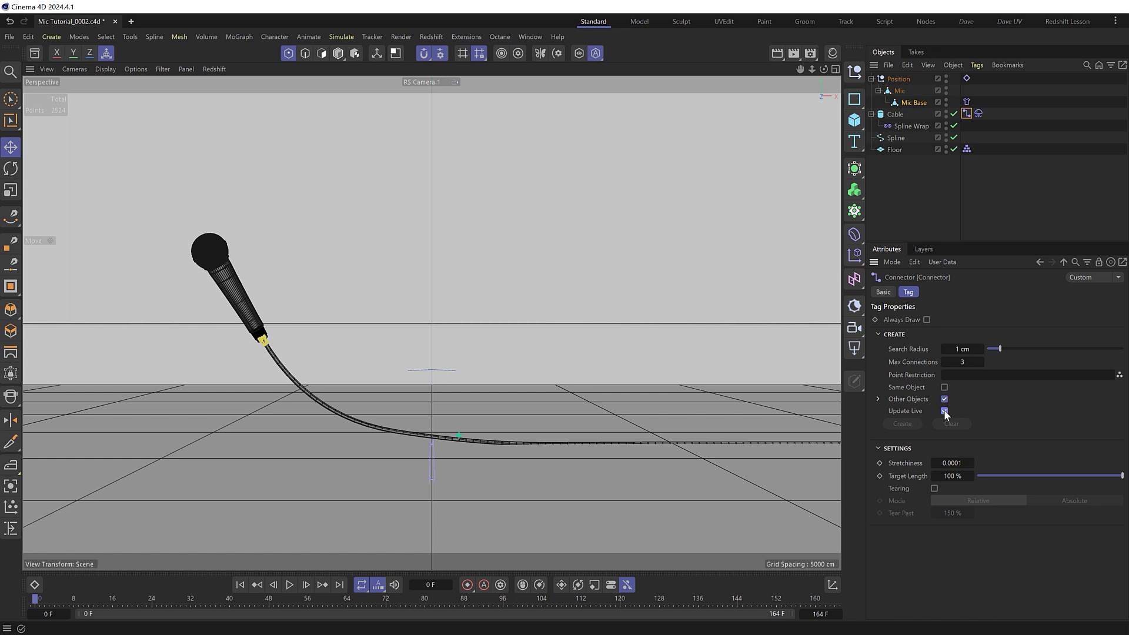
{"action": "left_click_drag", "start_coordinate": [999, 349], "coordinate": [1004, 349]}
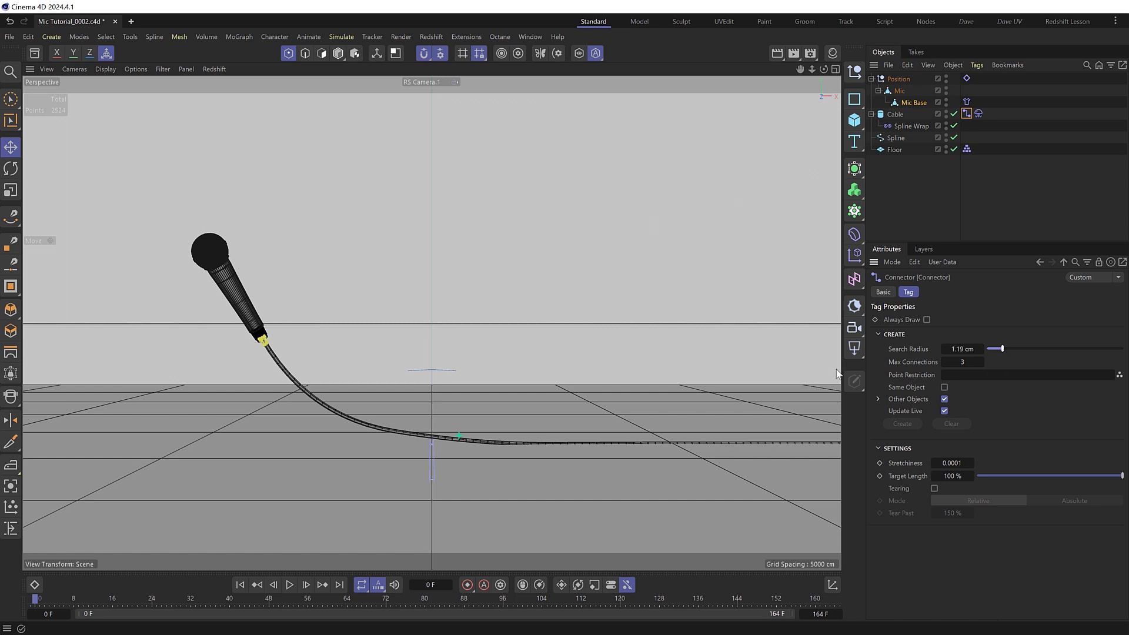
Zoom in on the cable-mic joint, then play the simulation to frame 106 to test the attachment.
{"action": "middle_click", "coordinate": [264, 344]}
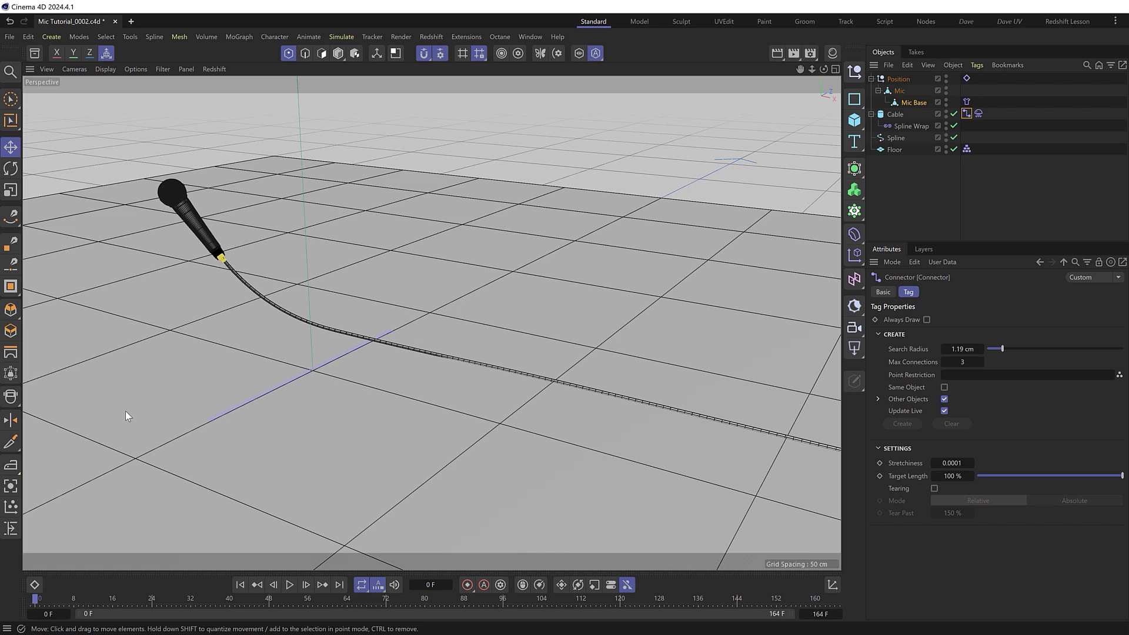
{"action": "scroll", "coordinate": [221, 260], "scroll_direction": "up", "scroll_amount": 6}
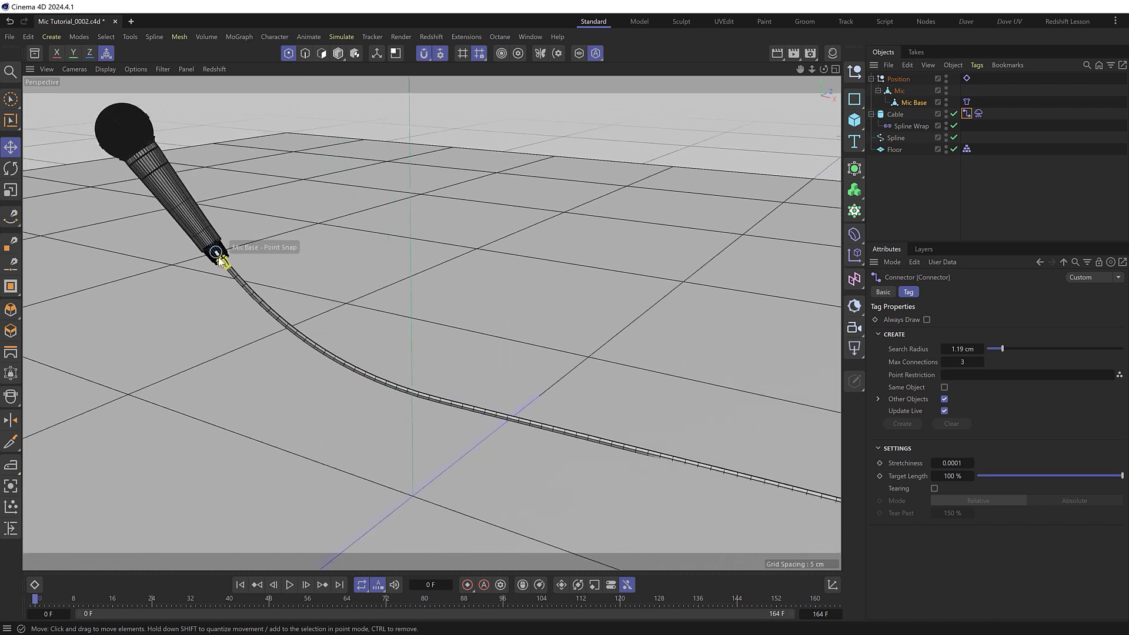
{"action": "scroll", "coordinate": [221, 261], "scroll_direction": "up", "scroll_amount": 4}
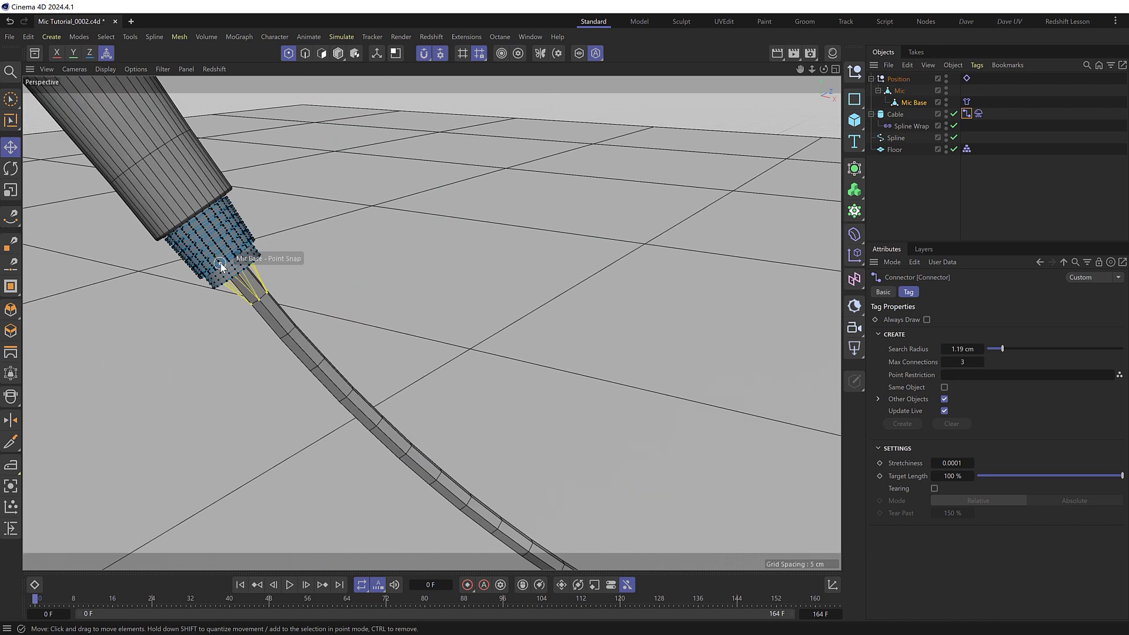
{"action": "middle_click", "coordinate": [265, 293]}
{"action": "middle_click", "coordinate": [256, 263]}
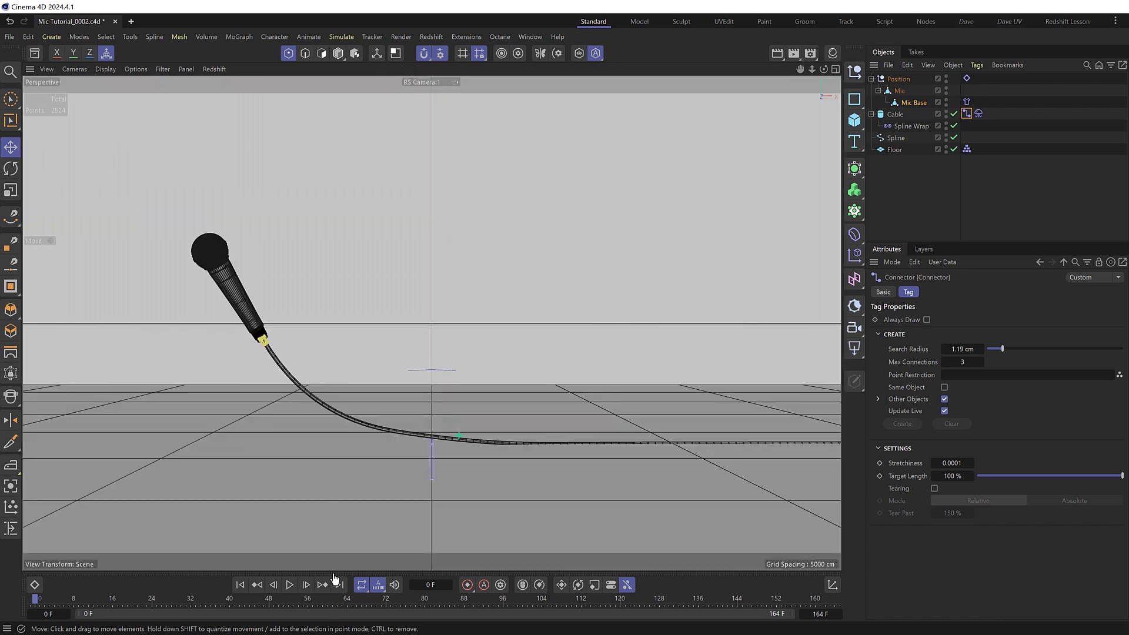
{"action": "left_click", "coordinate": [290, 585]}
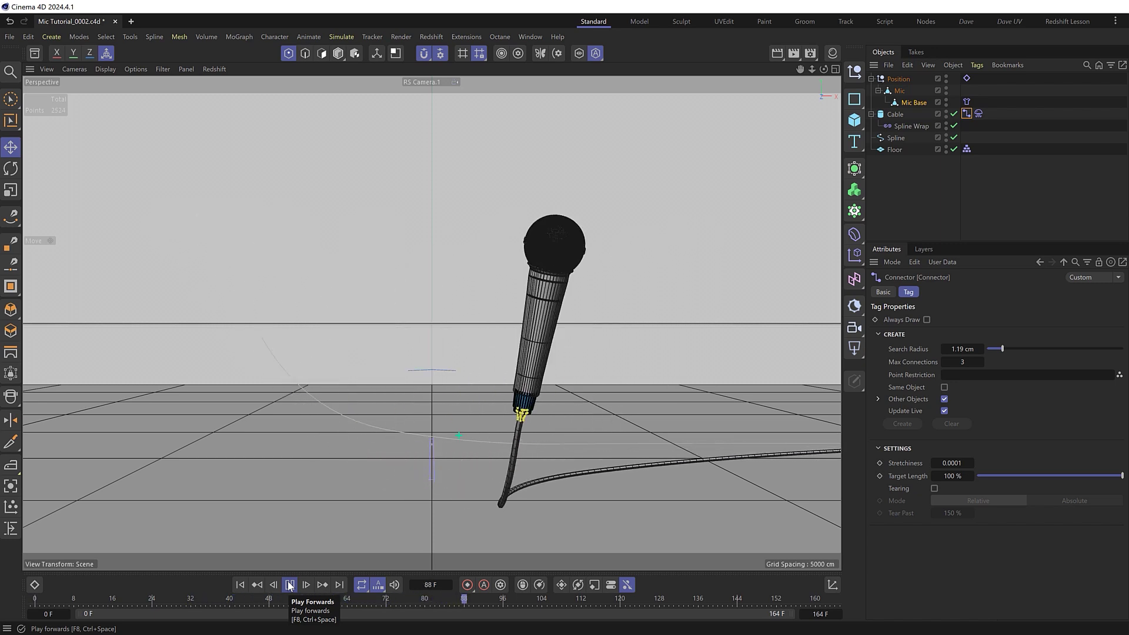
{"action": "left_click", "coordinate": [289, 584]}
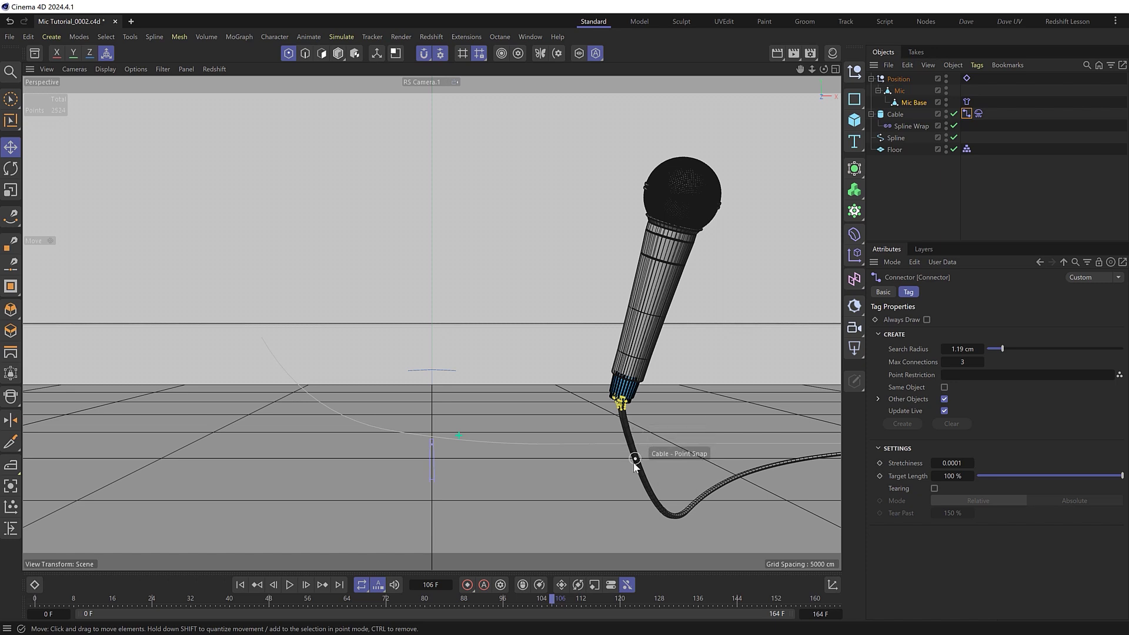
Rewind to frame 0 and lower the Floor collider's Friction to 0.
{"action": "left_click", "coordinate": [240, 585]}
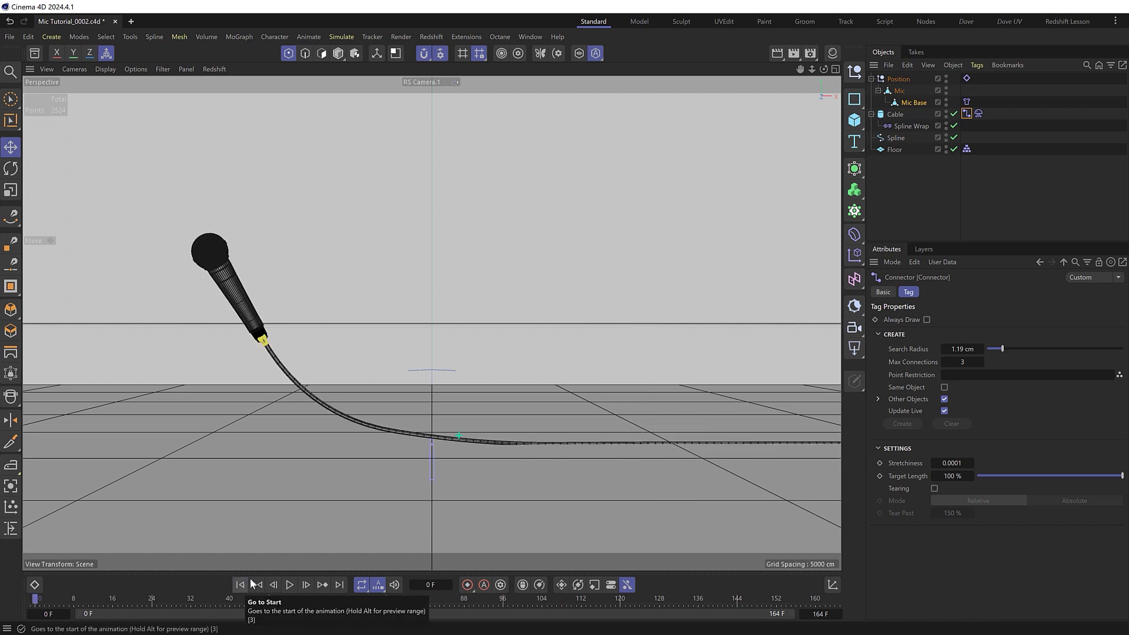
{"action": "left_click", "coordinate": [967, 149]}
{"action": "left_click_drag", "start_coordinate": [999, 357], "coordinate": [952, 360]}
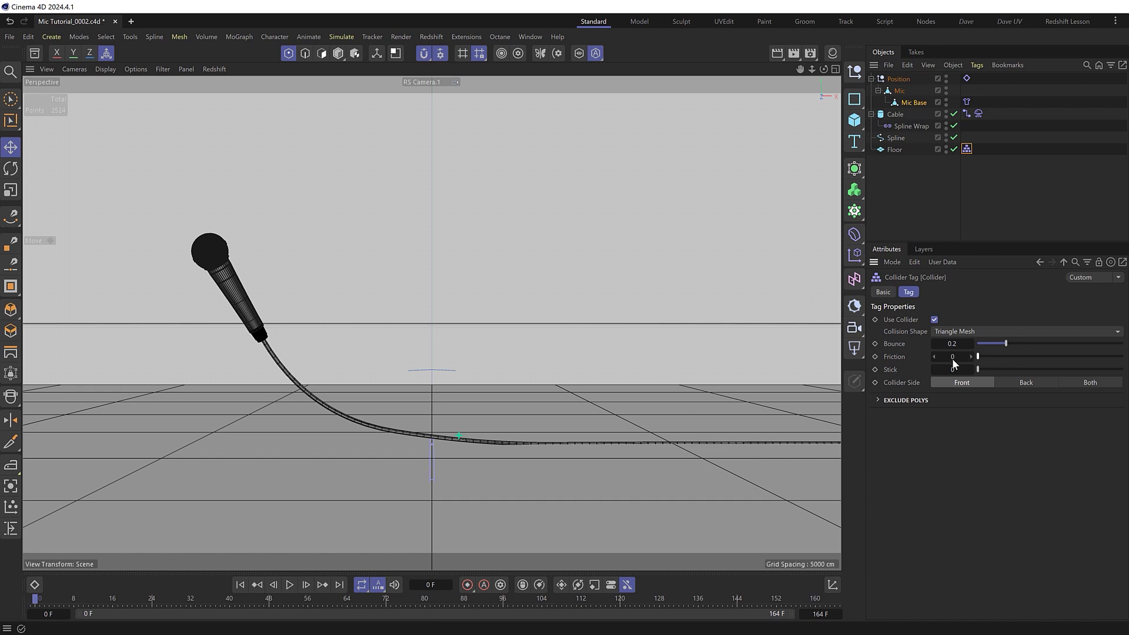
Set the Cable's cloth Surface Friction to 0 and play the simulation.
{"action": "left_click", "coordinate": [979, 114]}
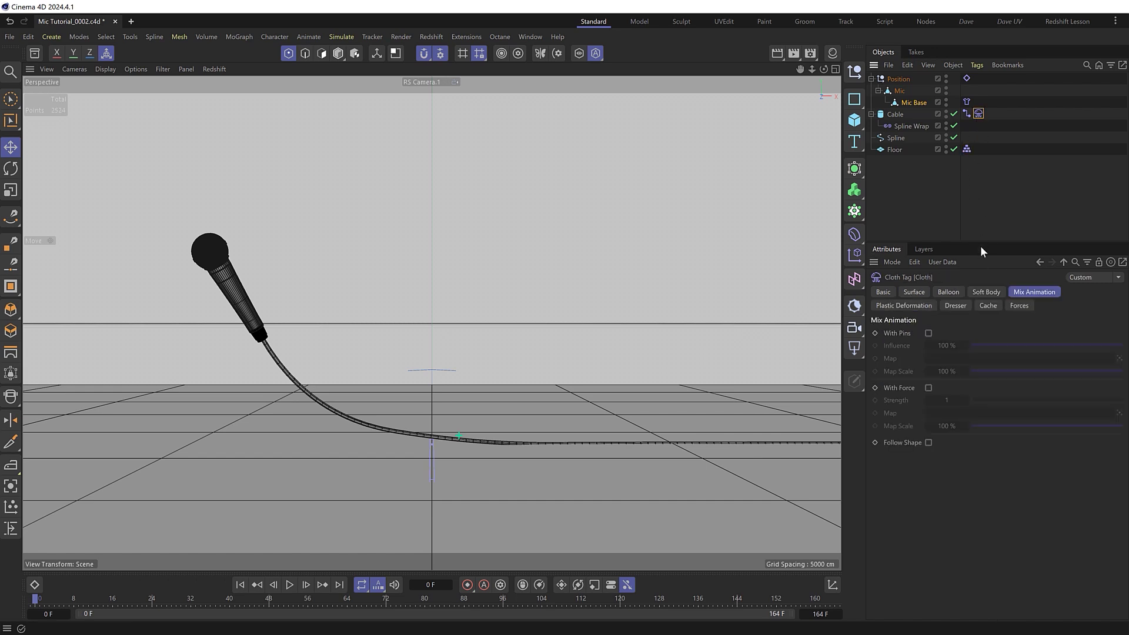
{"action": "left_click", "coordinate": [915, 293]}
{"action": "left_click", "coordinate": [957, 371]}
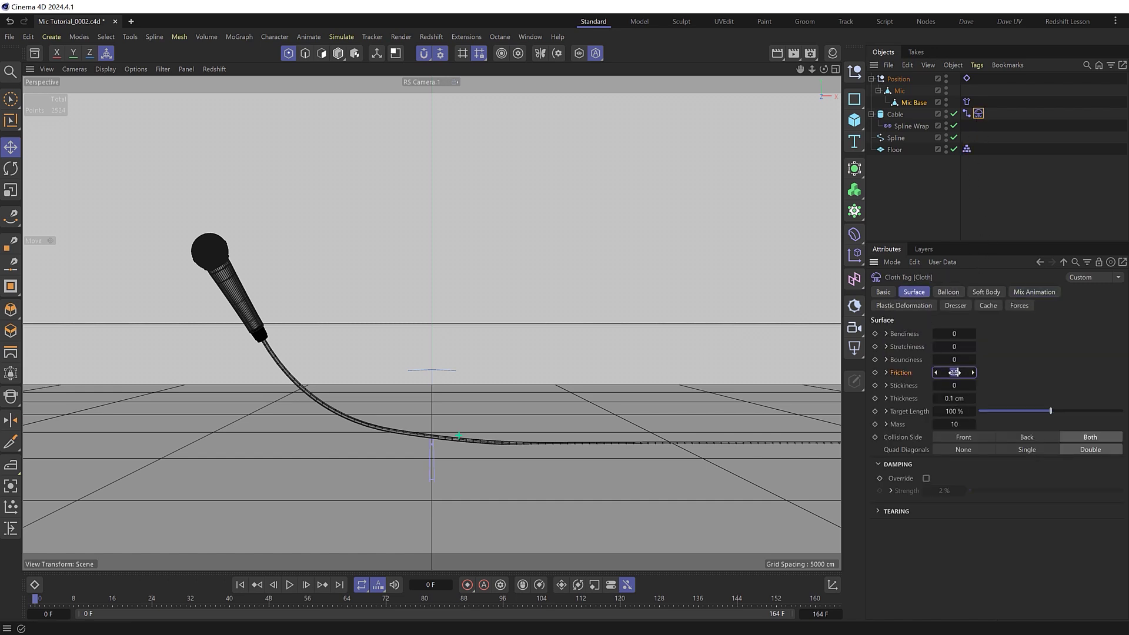
{"action": "type", "text": "0"}
{"action": "left_click", "coordinate": [289, 584]}
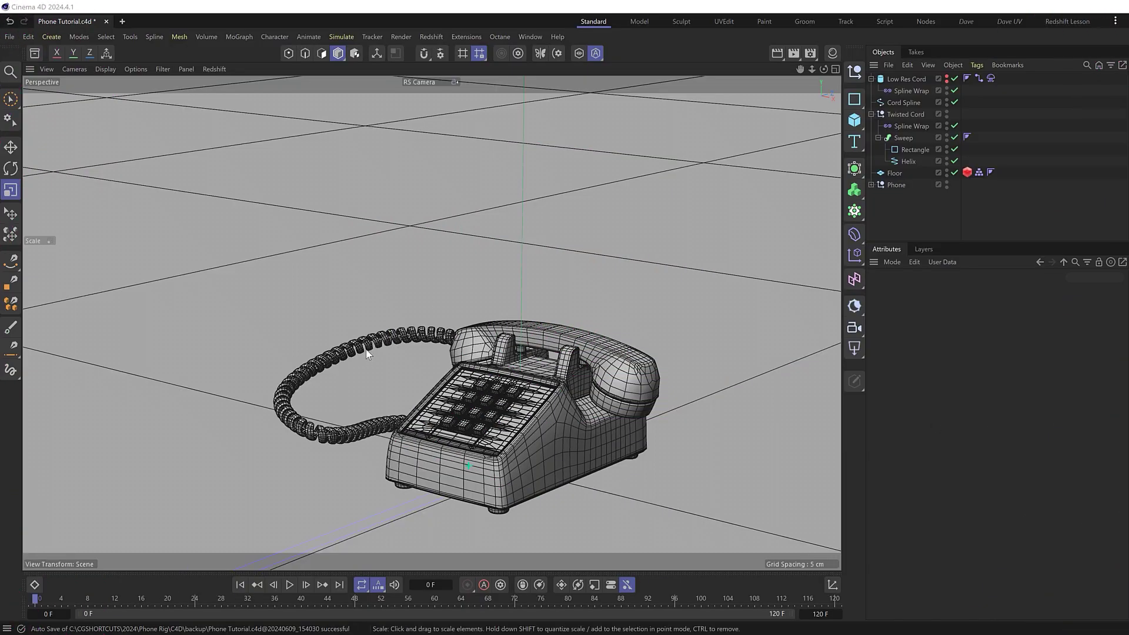
Raise the Helix End Angle for more coils, hide Twisted Cord and unhide Low Res Cord.
{"action": "left_click", "coordinate": [908, 161]}
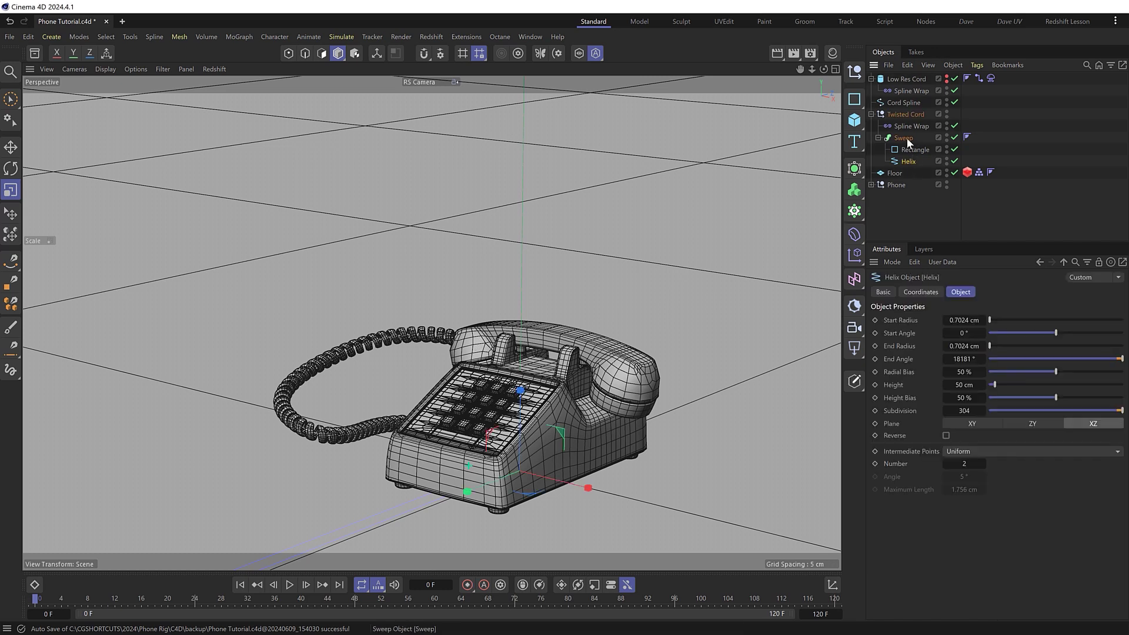
{"action": "mouse_move", "coordinate": [976, 359]}
{"action": "left_mouse_down"}
{"action": "mouse_move", "coordinate": [1011, 359]}
{"action": "mouse_move", "coordinate": [979, 359]}
{"action": "left_mouse_up"}
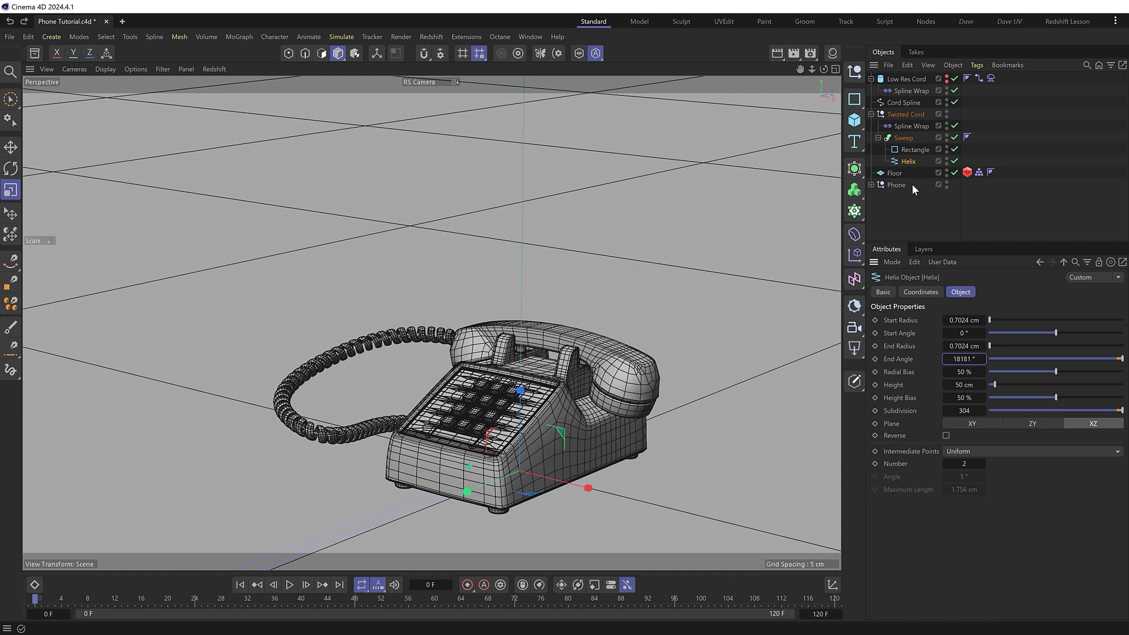
{"action": "left_click", "coordinate": [947, 112]}
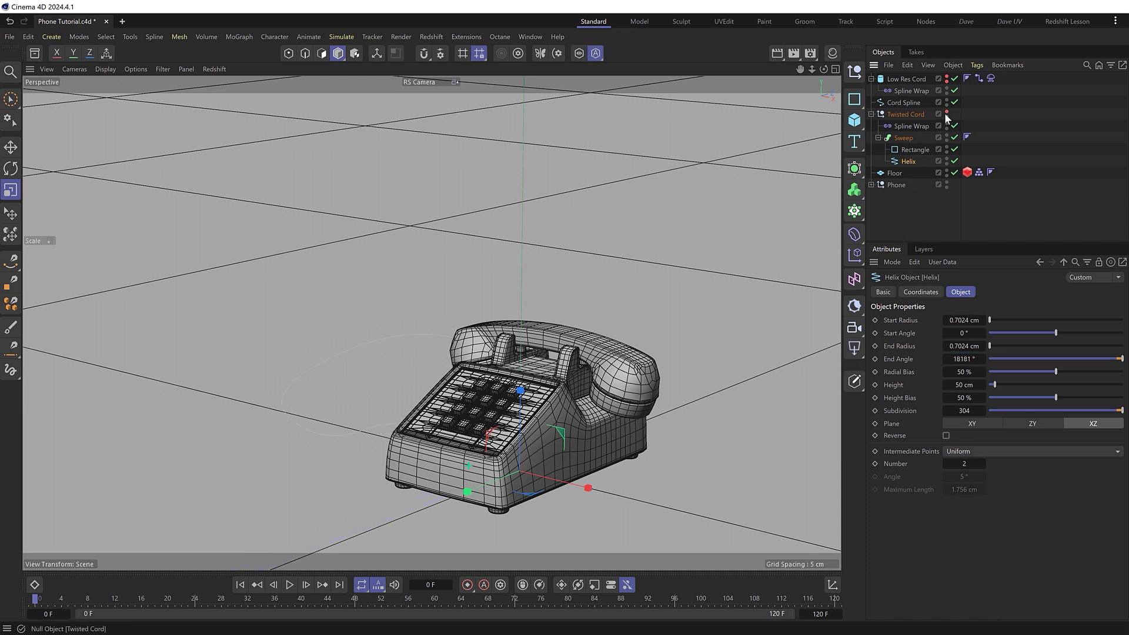
{"action": "left_click", "coordinate": [947, 78]}
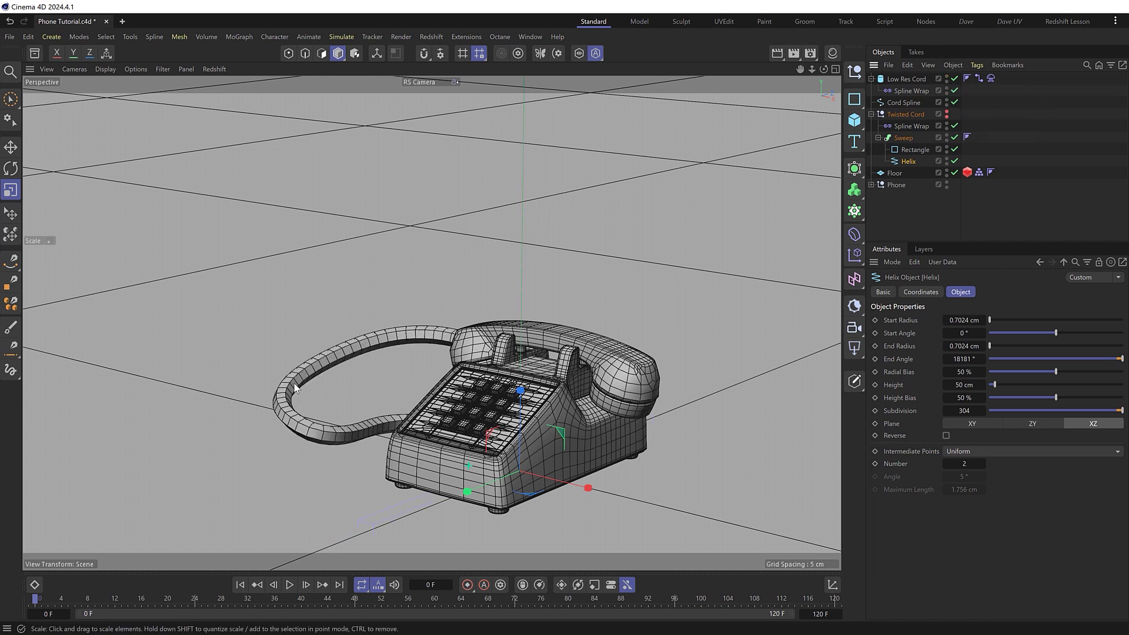
Select the Cord Spline, preview the cord simulation as the handset lifts, and rewind to frame 0.
{"action": "left_click", "coordinate": [903, 102]}
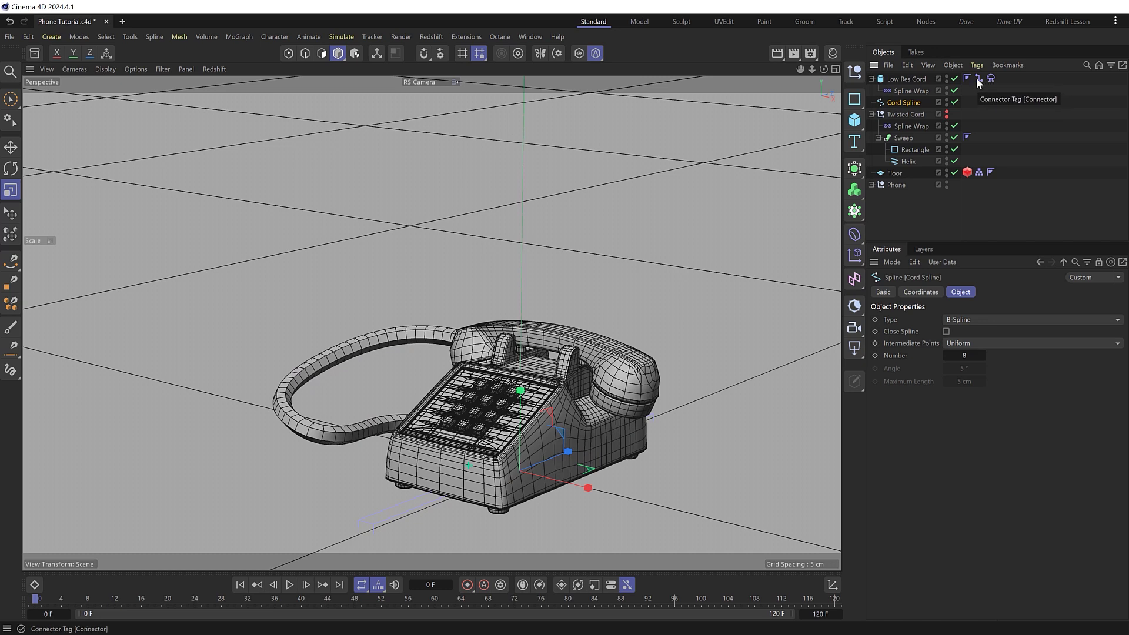
{"action": "left_click", "coordinate": [289, 584]}
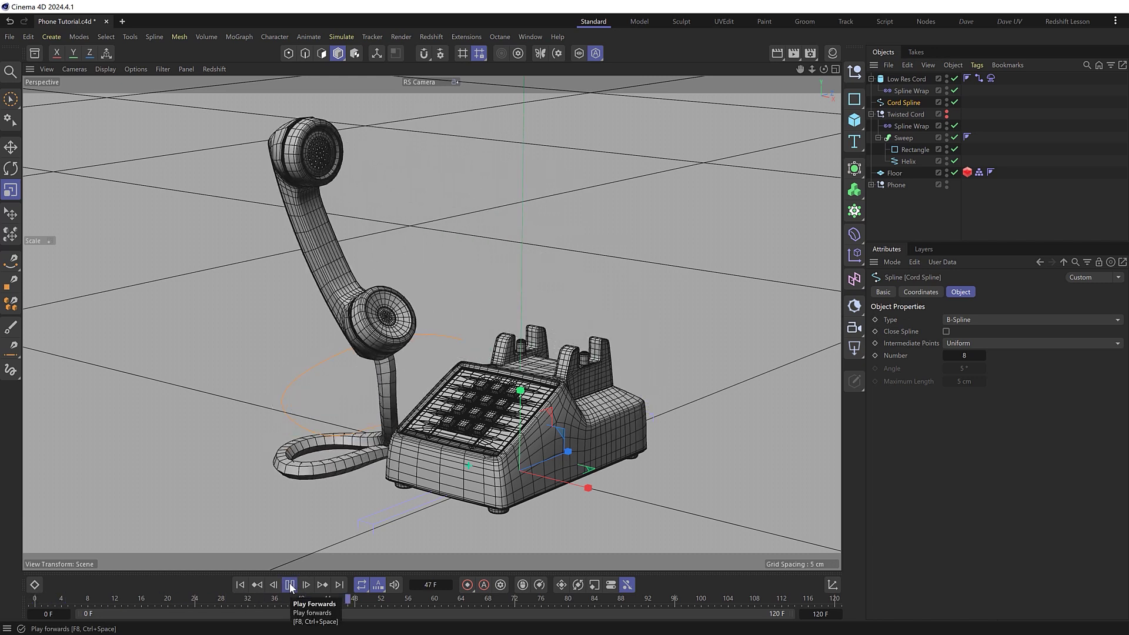
{"action": "left_click", "coordinate": [289, 585]}
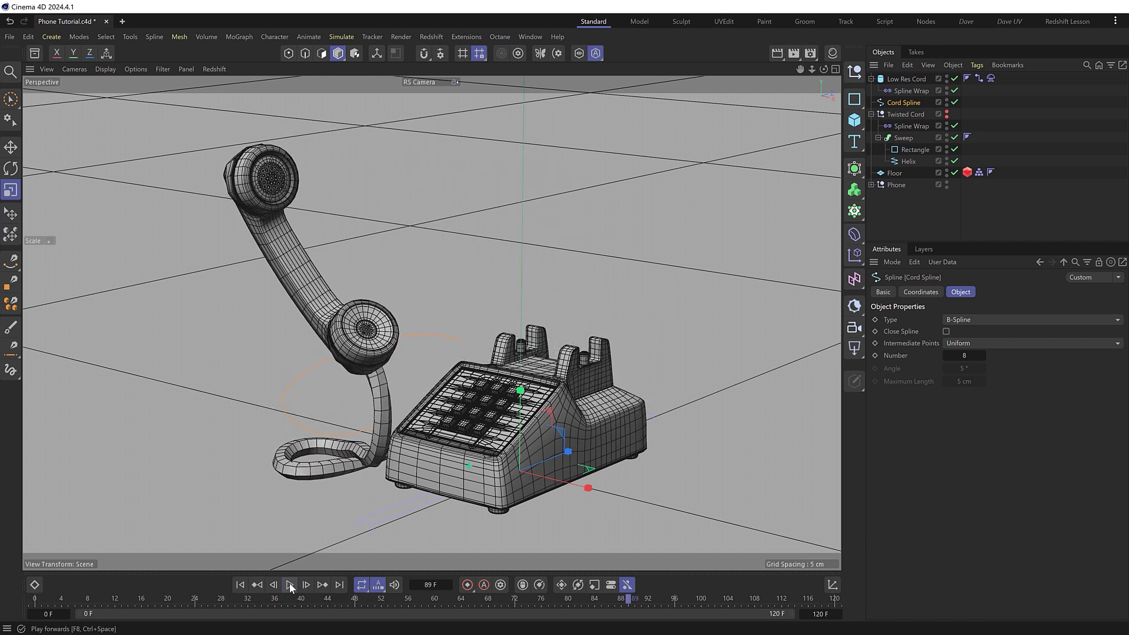
{"action": "left_click", "coordinate": [238, 584]}
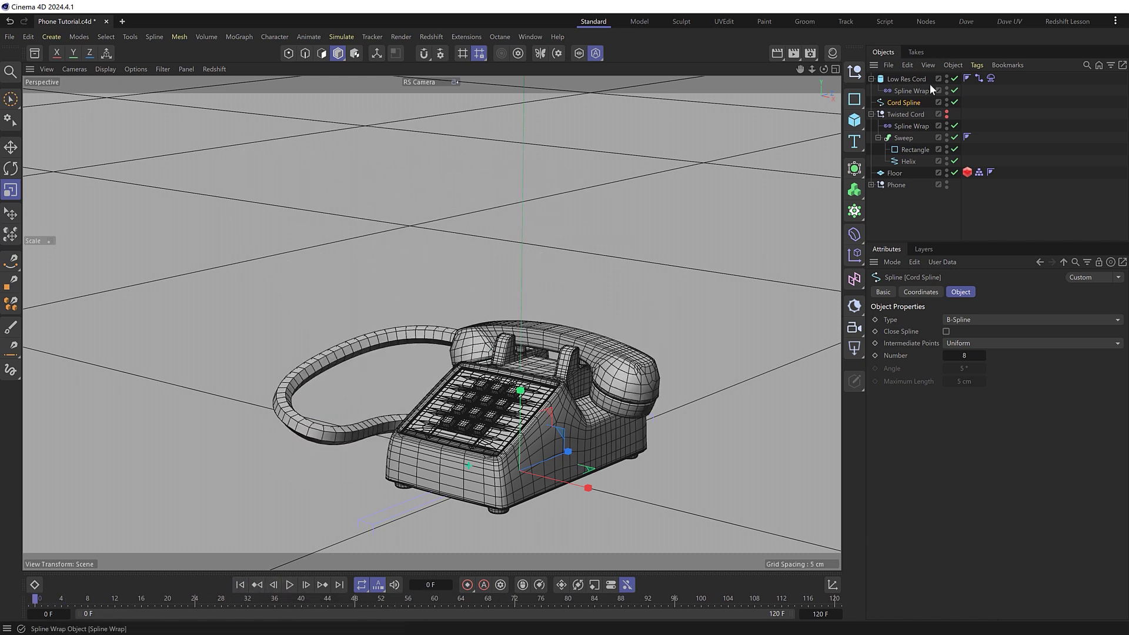
Bake the Low Res Cord to an Alembic object, then disable and hide the original cloth cord.
{"action": "right_click", "coordinate": [916, 78]}
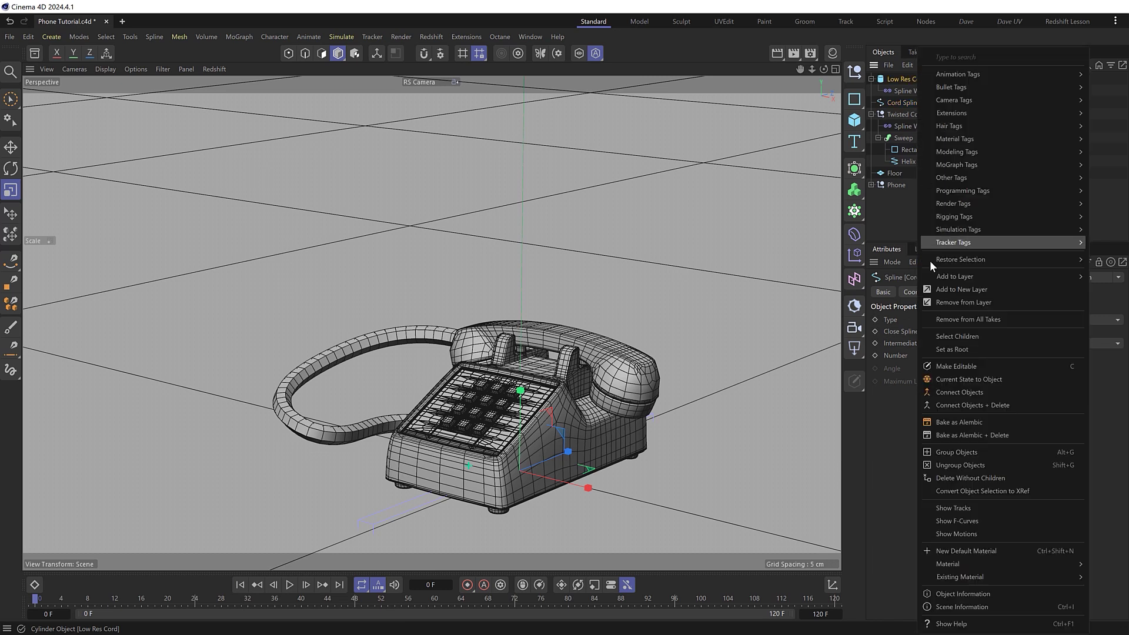
{"action": "left_click", "coordinate": [941, 421]}
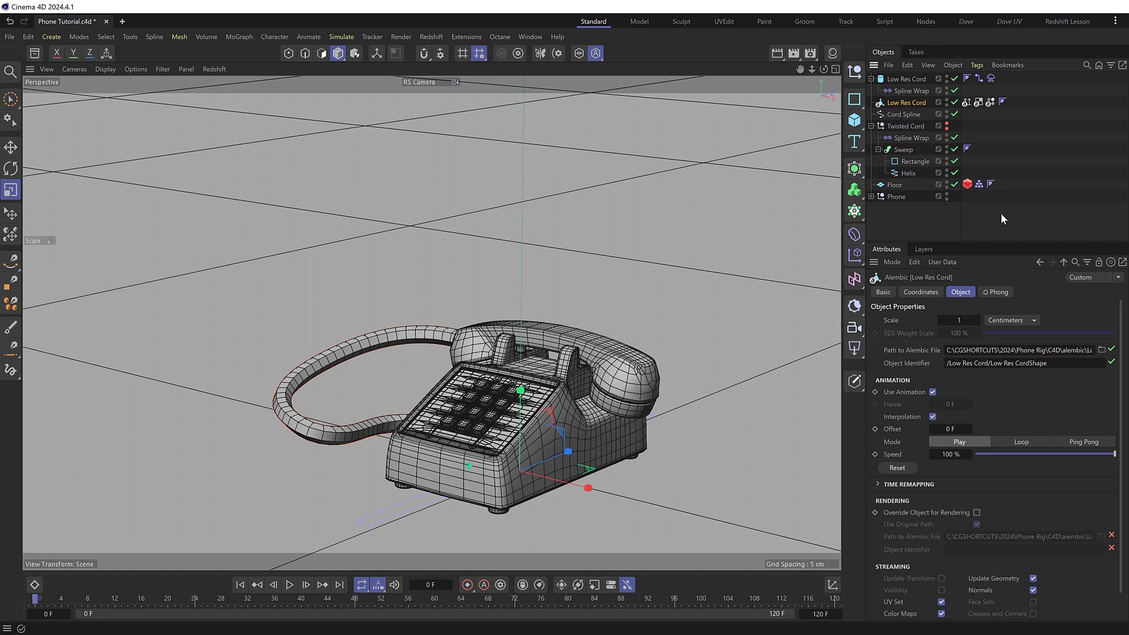
{"action": "left_click", "coordinate": [991, 78]}
{"action": "left_click", "coordinate": [940, 400]}
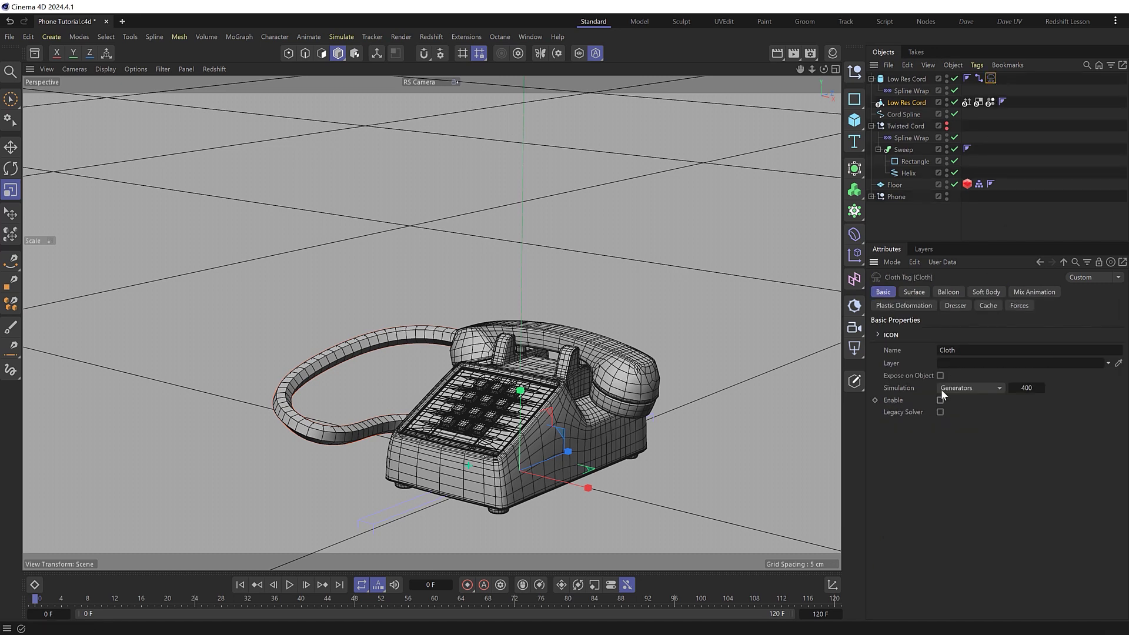
{"action": "left_click", "coordinate": [947, 77]}
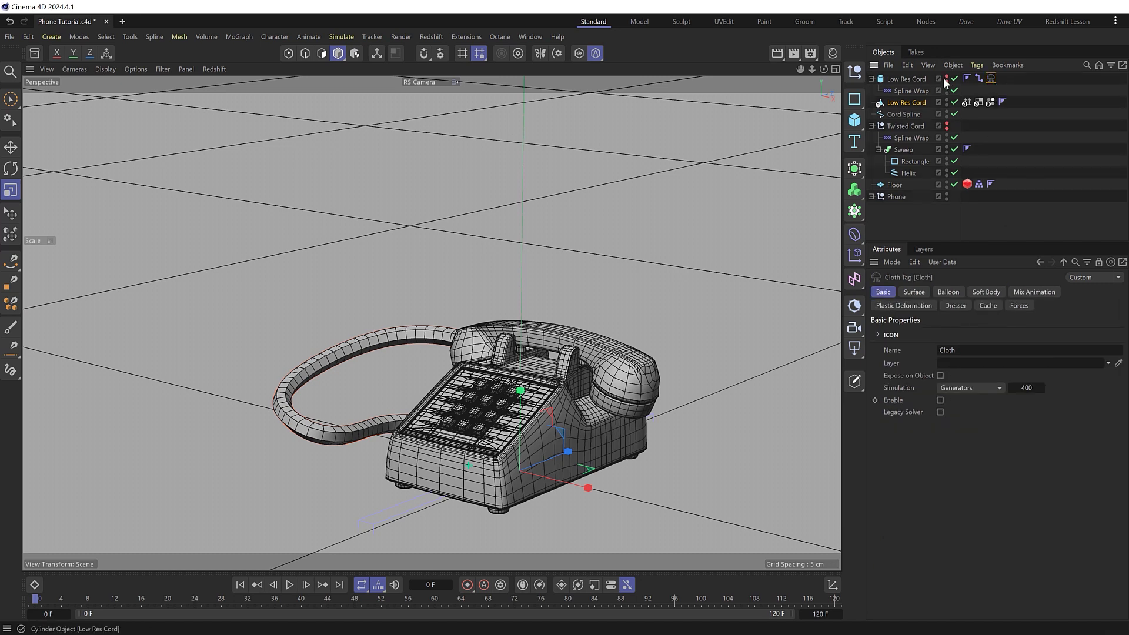
Play the baked Alembic cord, stop once the handset lifts, and return to frame 0.
{"action": "left_click", "coordinate": [289, 584]}
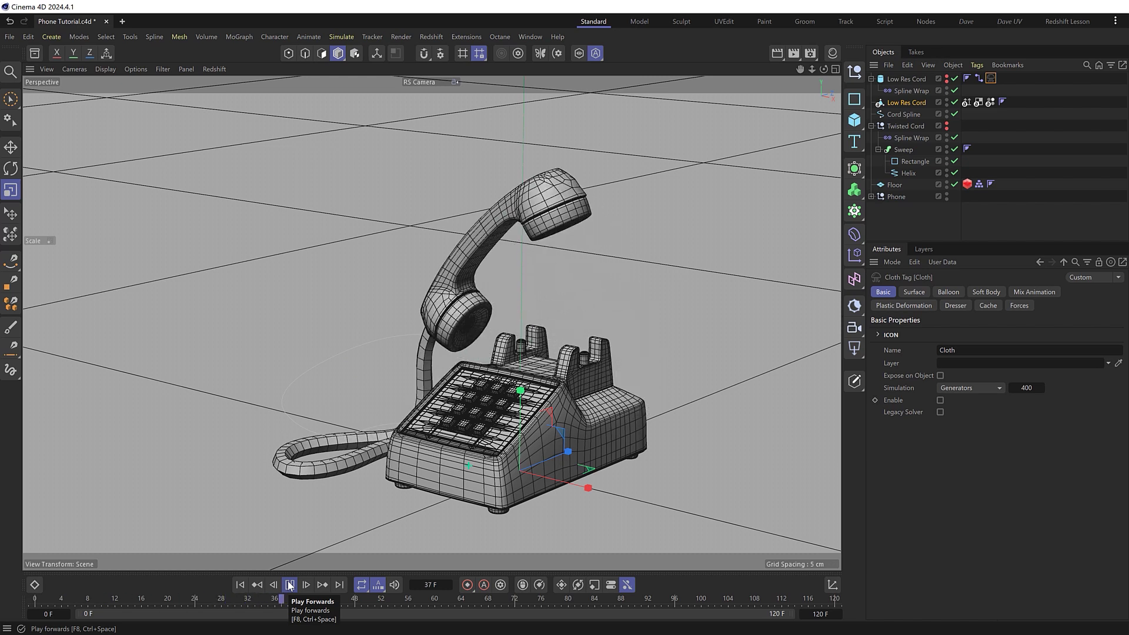
{"action": "left_click", "coordinate": [290, 585]}
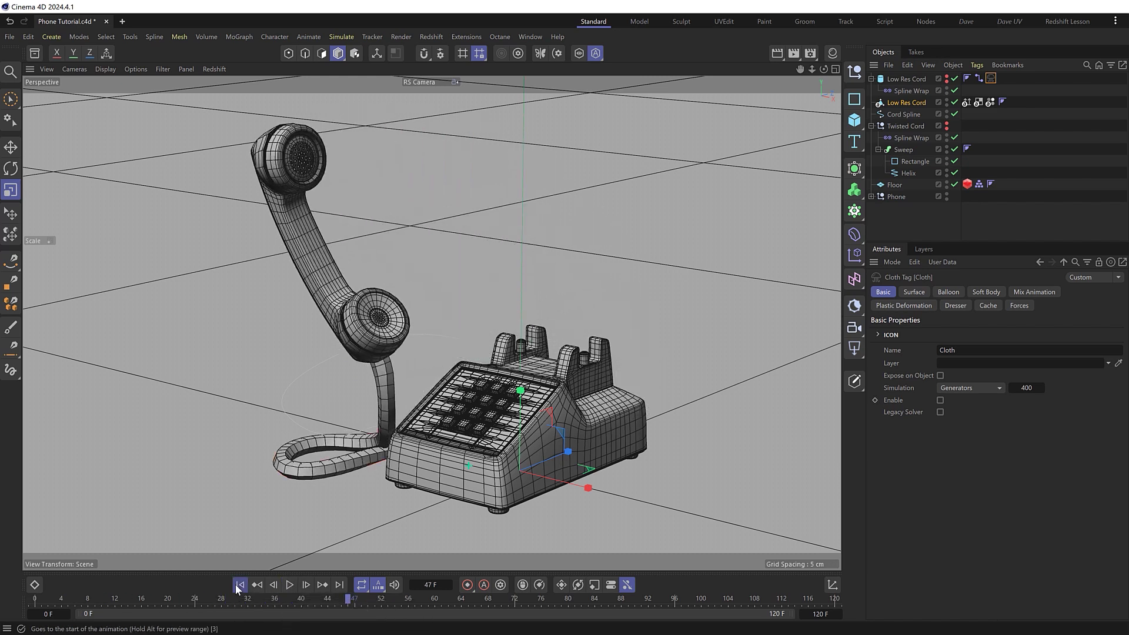
{"action": "left_click", "coordinate": [240, 585]}
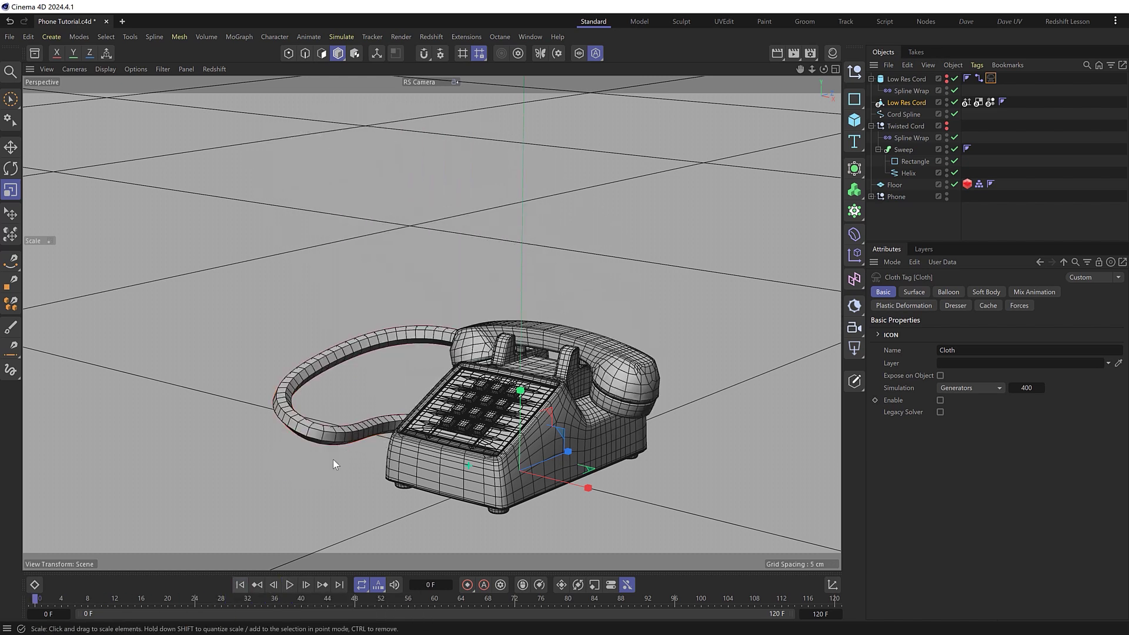
Unhide the Twisted Cord and connect its whole hierarchy into one polygon object.
{"action": "left_click", "coordinate": [946, 125]}
{"action": "left_click", "coordinate": [900, 127]}
{"action": "left_click", "coordinate": [910, 172], "text": "shift"}
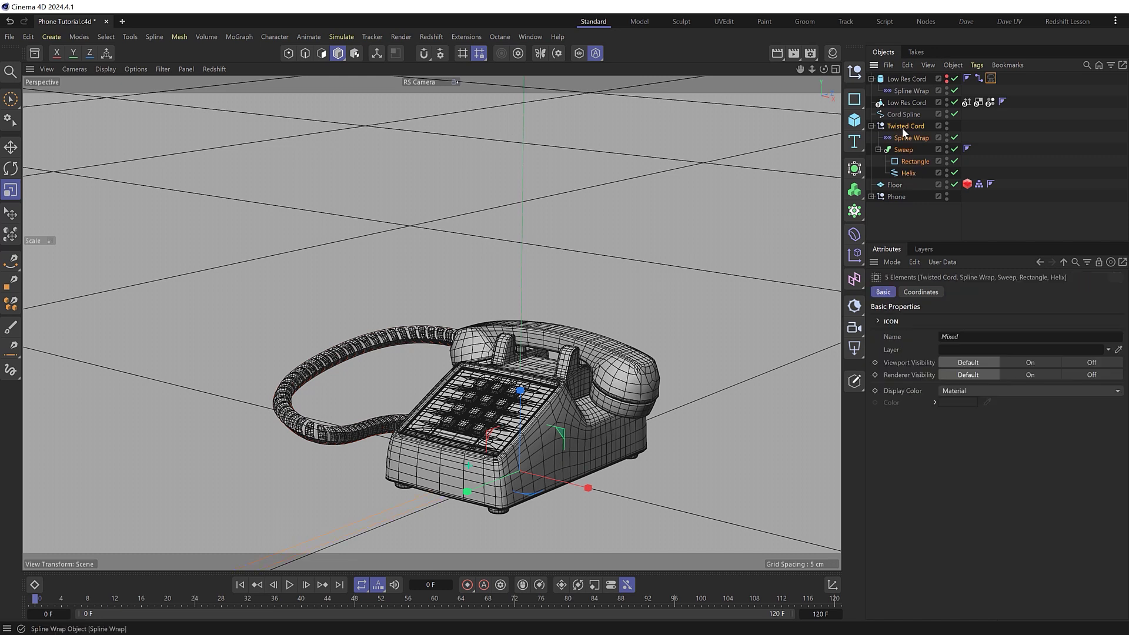
{"action": "right_click", "coordinate": [901, 126]}
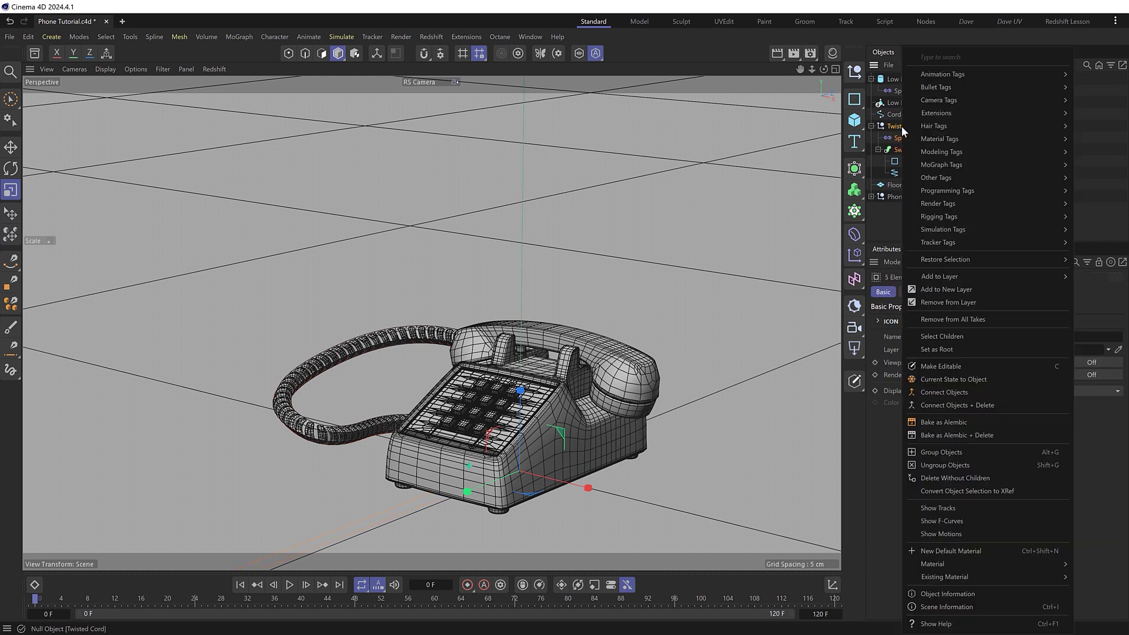
{"action": "left_click", "coordinate": [950, 406]}
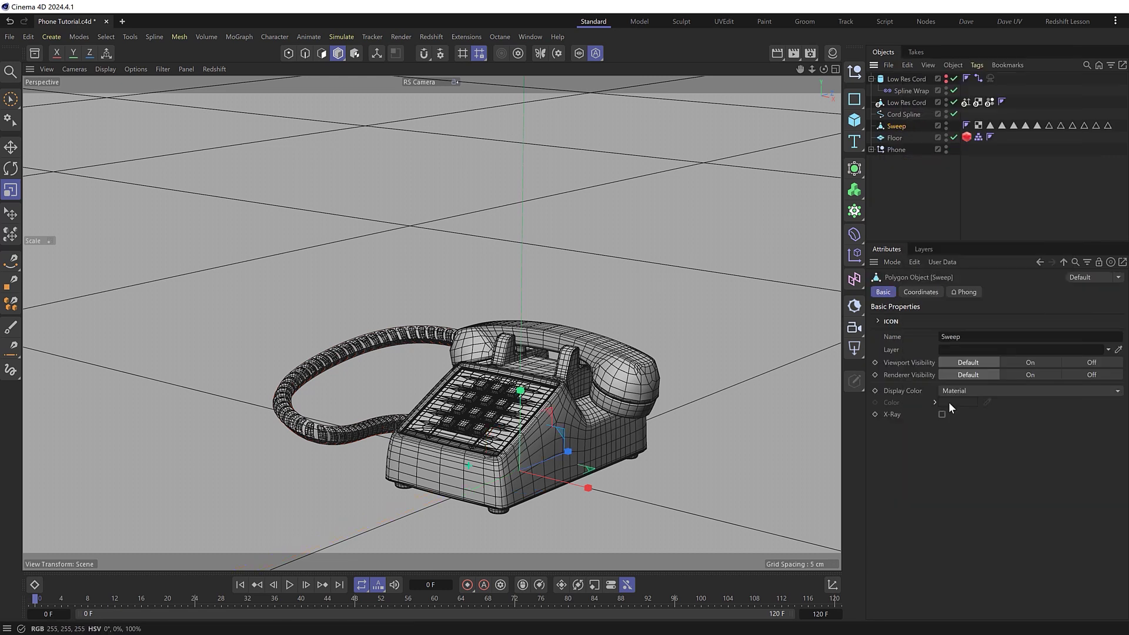
Add a Mesh deformer with Low Res Cord as cage, 100% Accuracy, Surface (Area), and initialize it.
{"action": "key", "text": "shift+c"}
{"action": "type", "text": "mesh"}
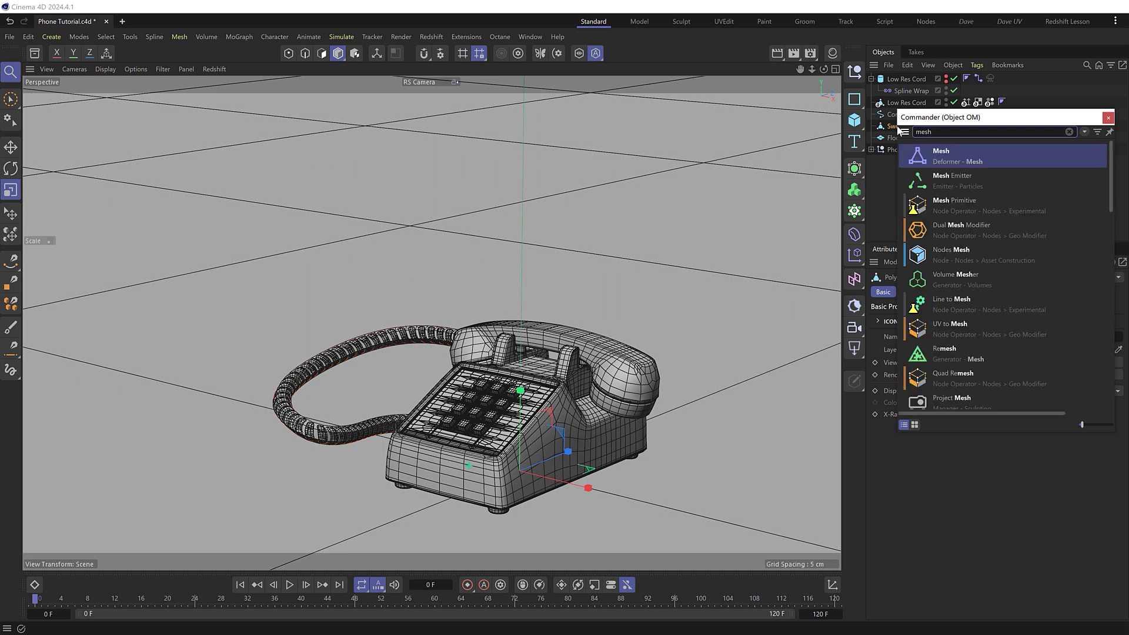
{"action": "left_click", "coordinate": [954, 154]}
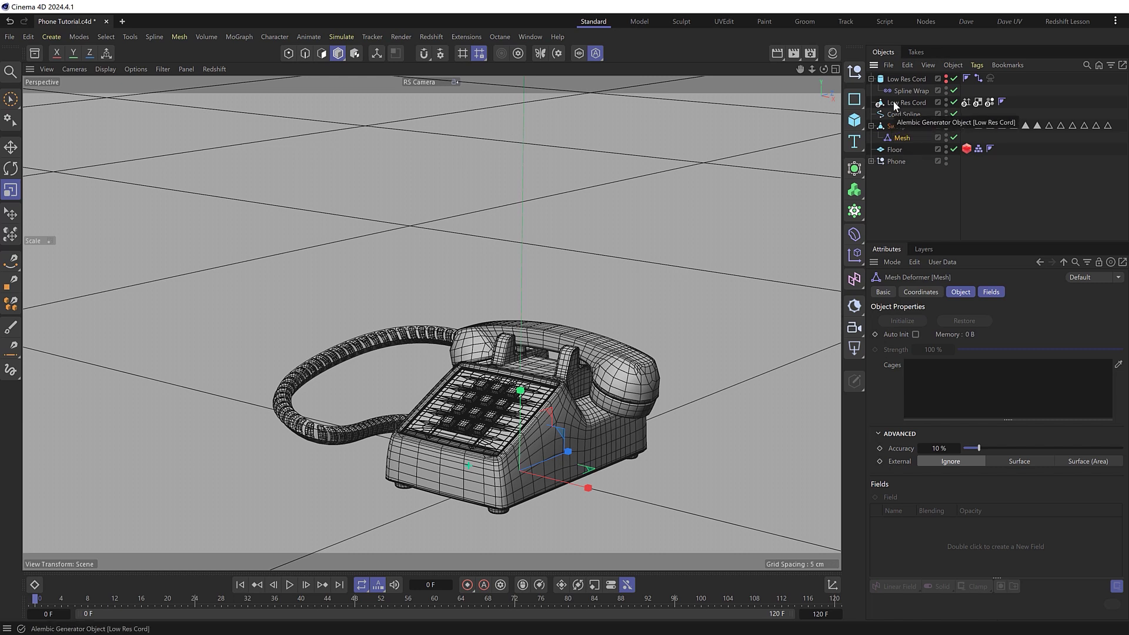
{"action": "left_click_drag", "start_coordinate": [894, 101], "coordinate": [942, 393]}
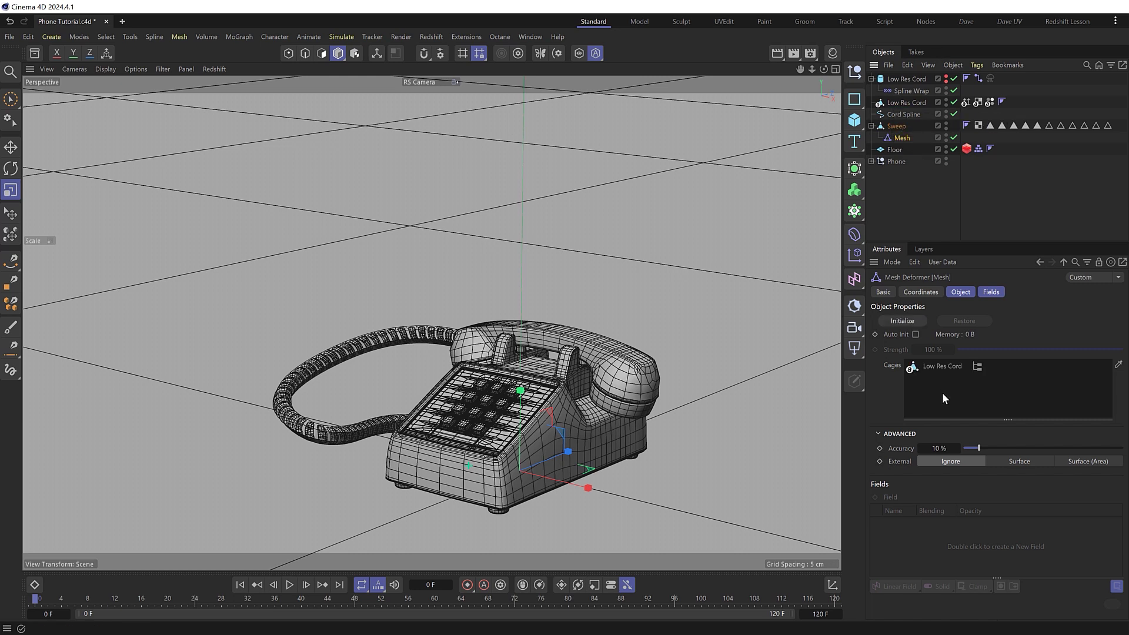
{"action": "left_click_drag", "start_coordinate": [979, 448], "coordinate": [1122, 448]}
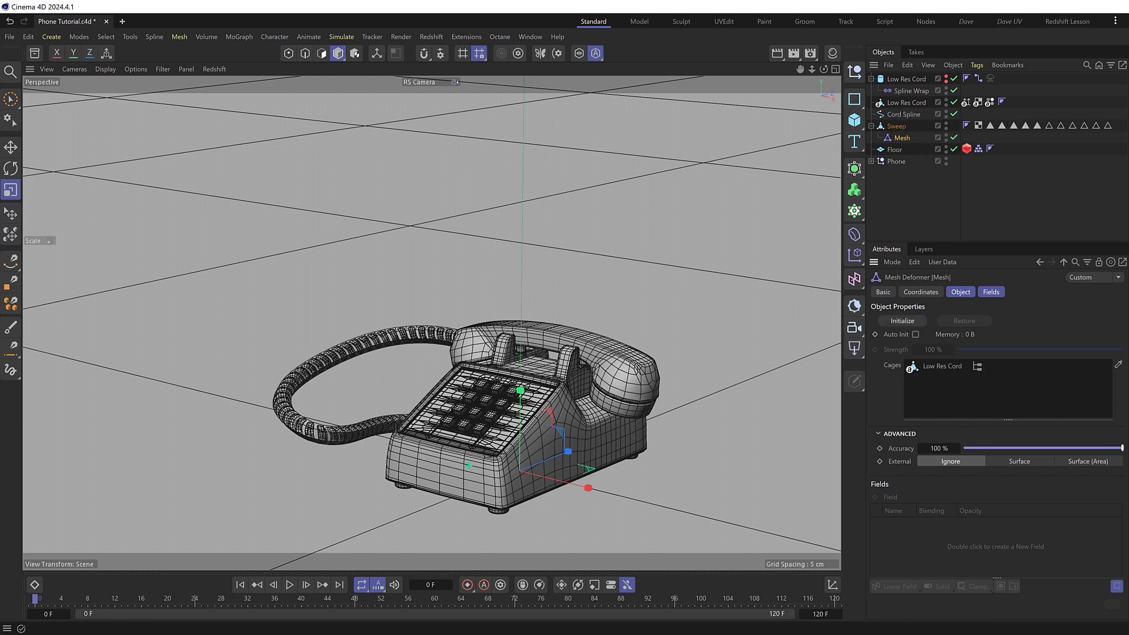
{"action": "left_click", "coordinate": [1085, 461]}
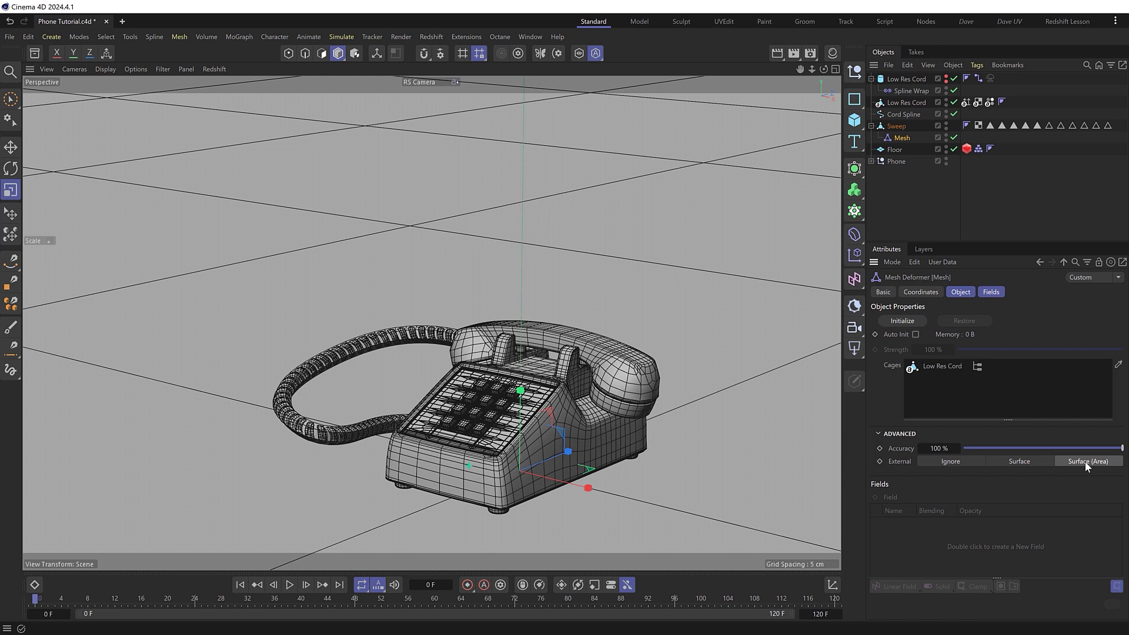
{"action": "left_click", "coordinate": [892, 321]}
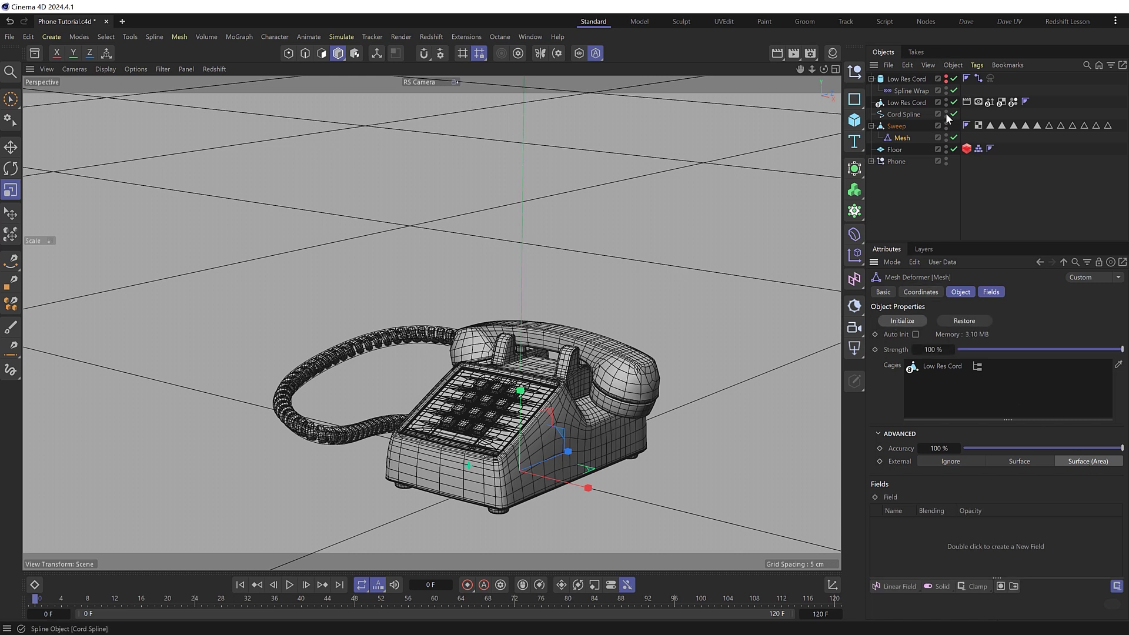
Play the animation to watch the coiled cord stretch as the handset lifts.
{"action": "left_click", "coordinate": [290, 585]}
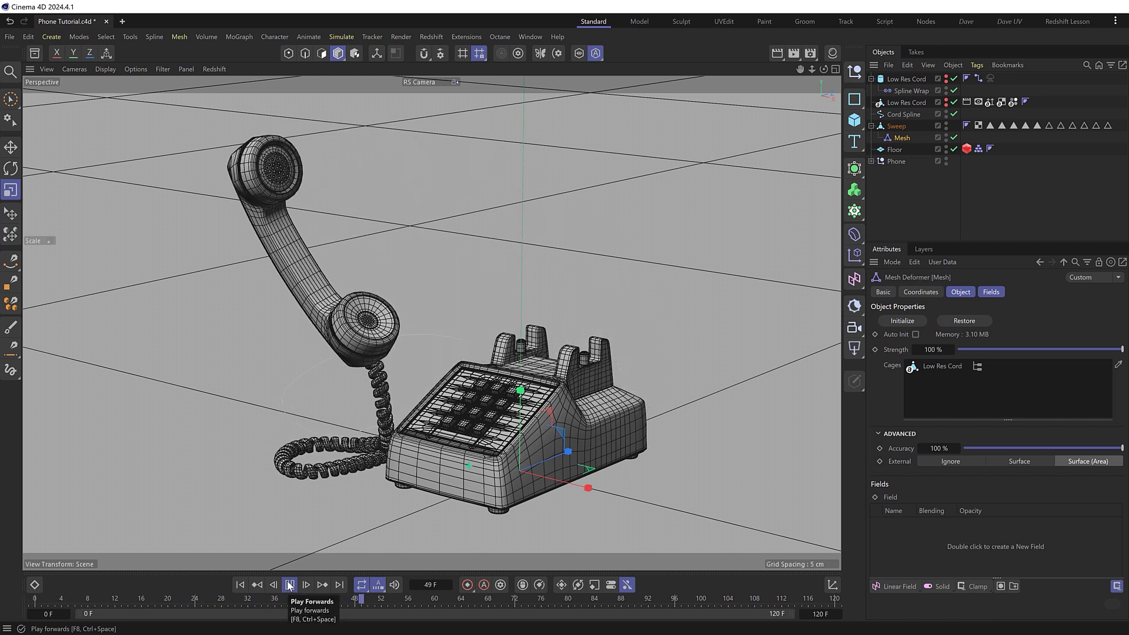